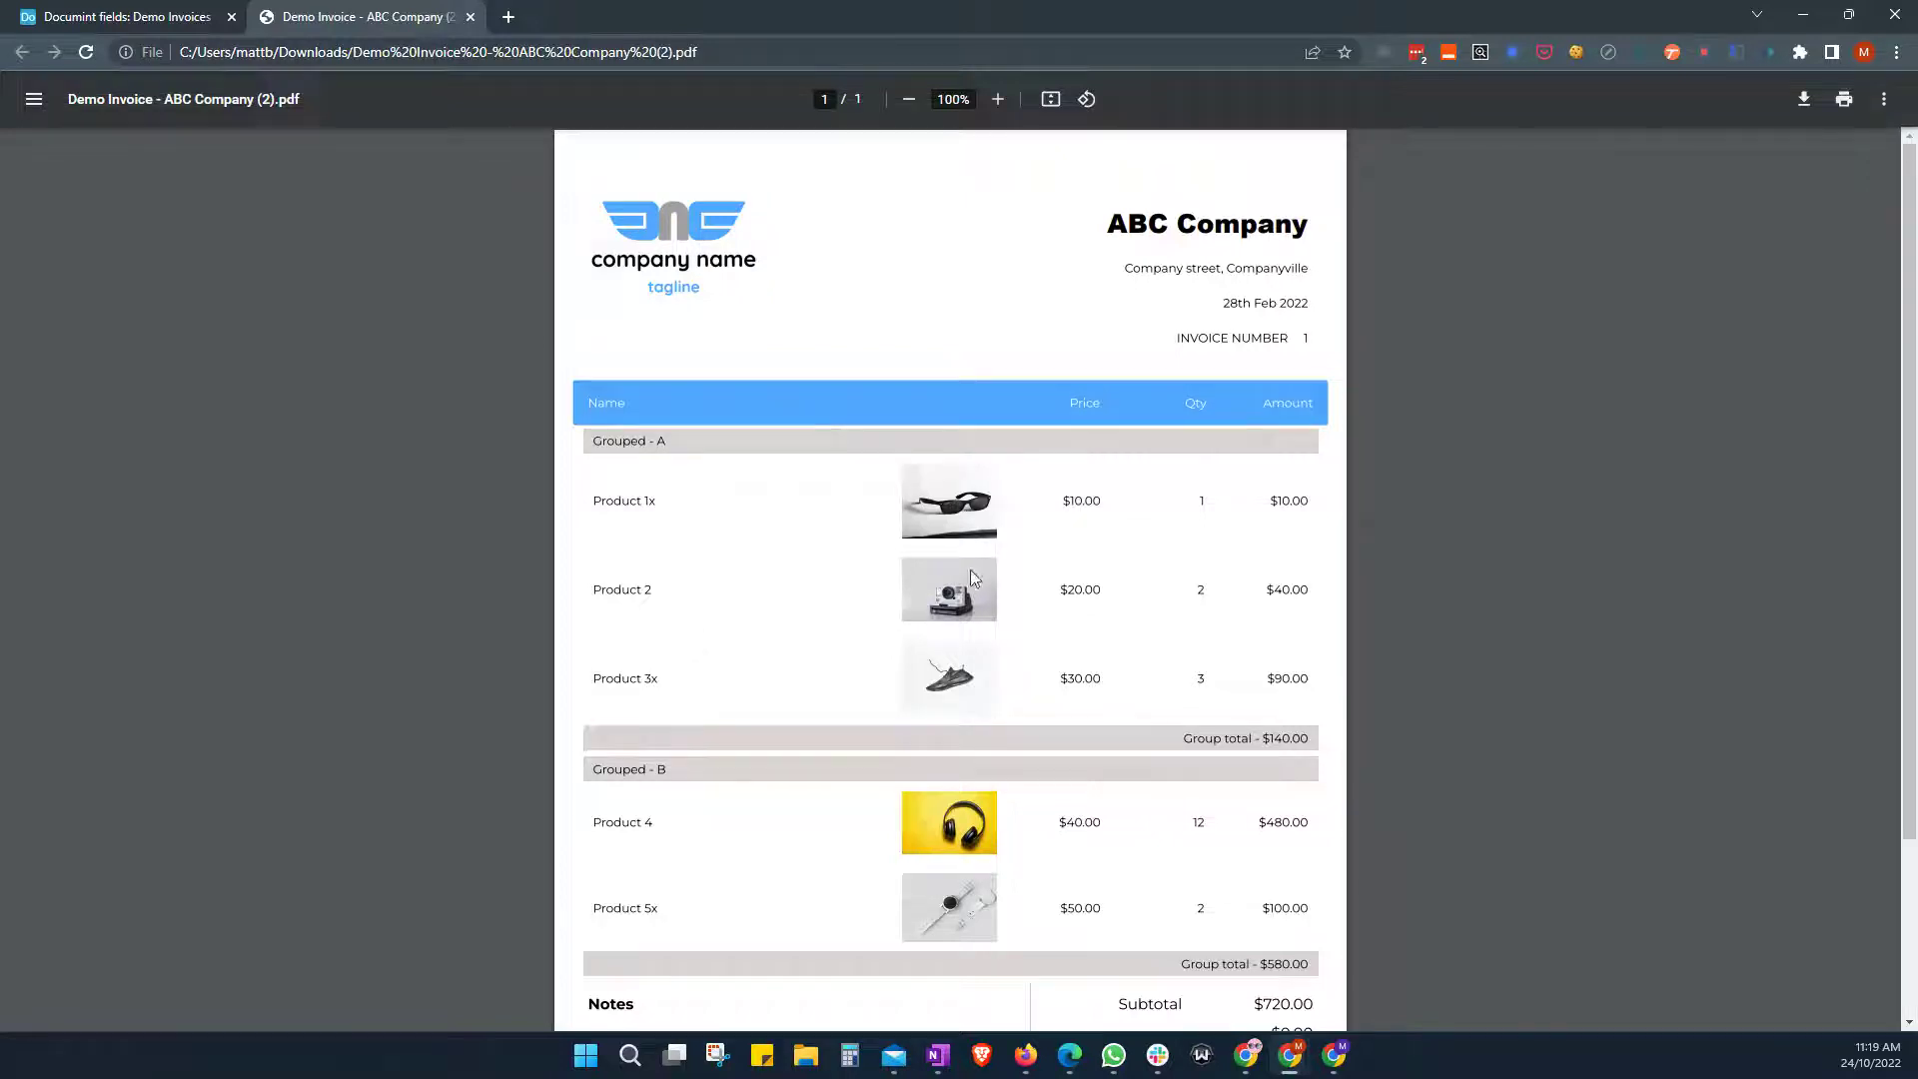
Open the Demo line items table listing Product 1x to 5x with Group values A and B
scroll(813, 552, "down", 2)
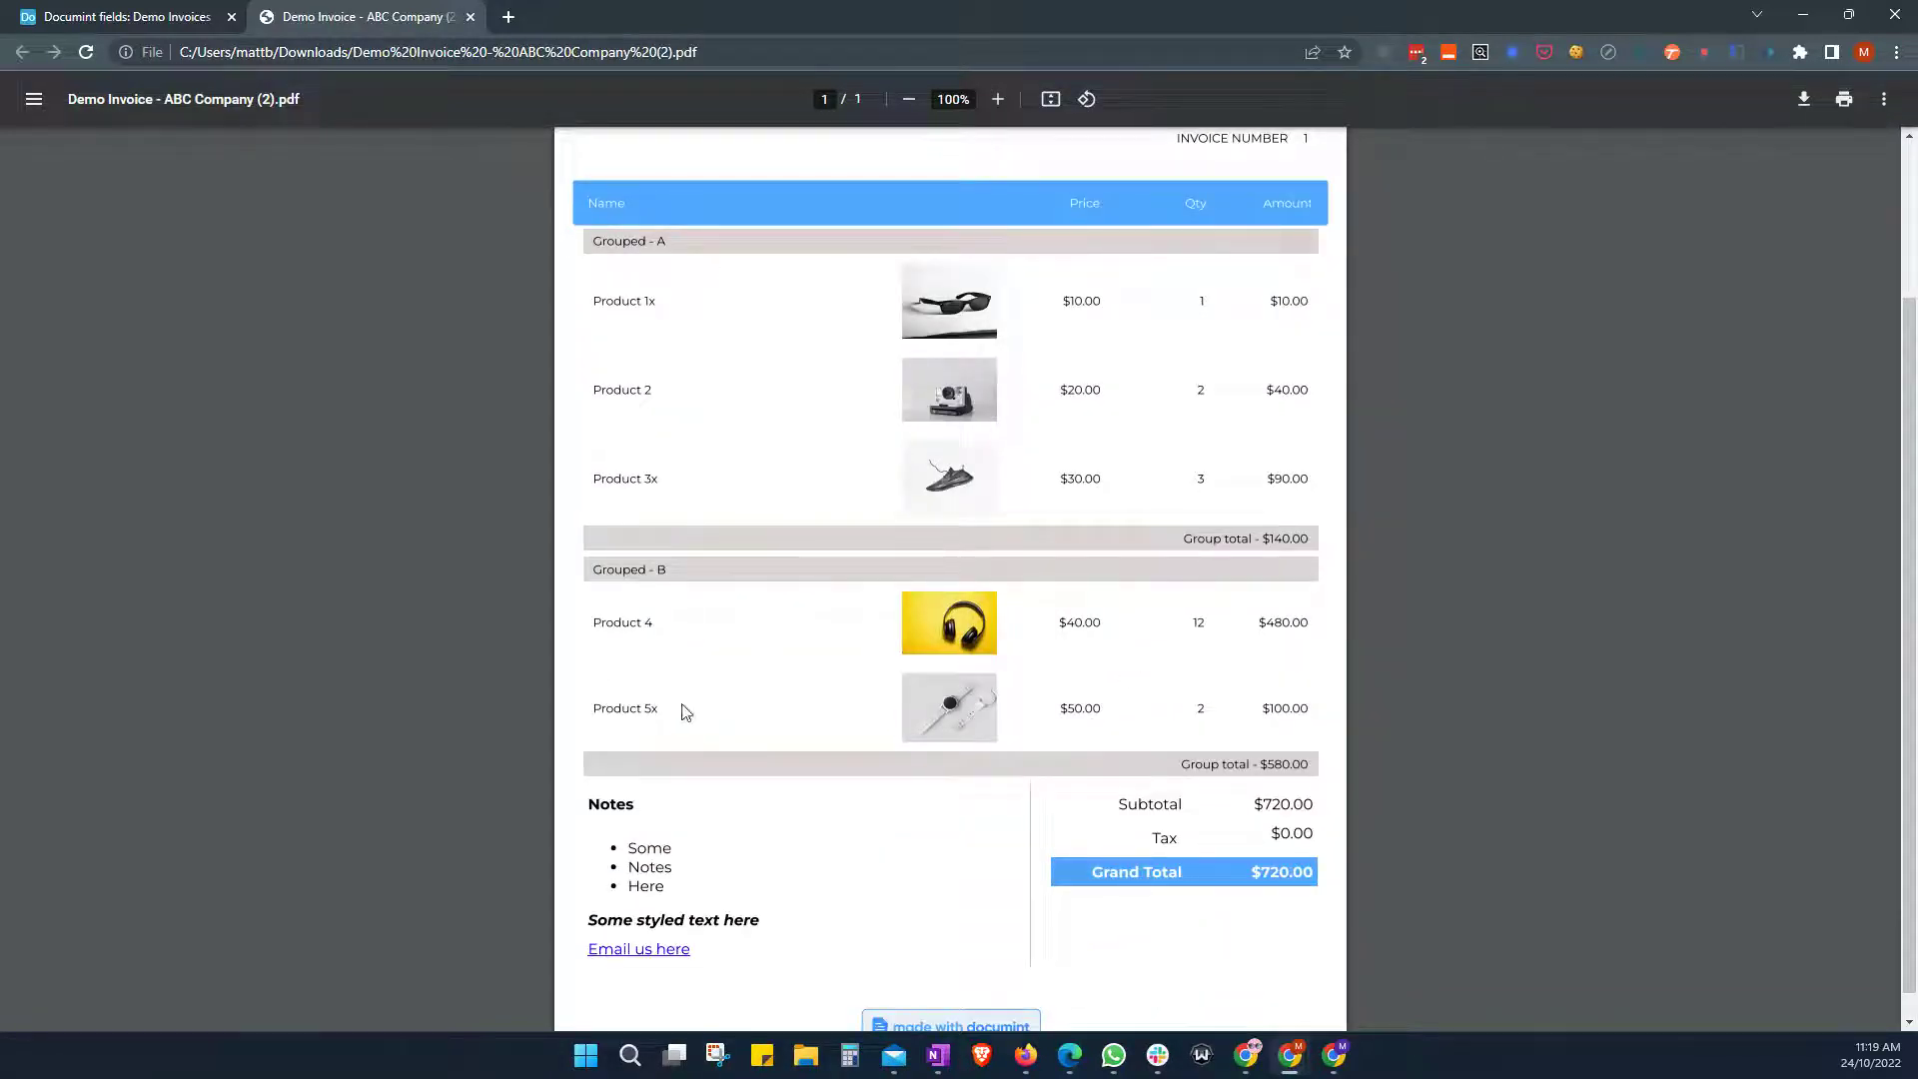
scroll(925, 689, "up", 1)
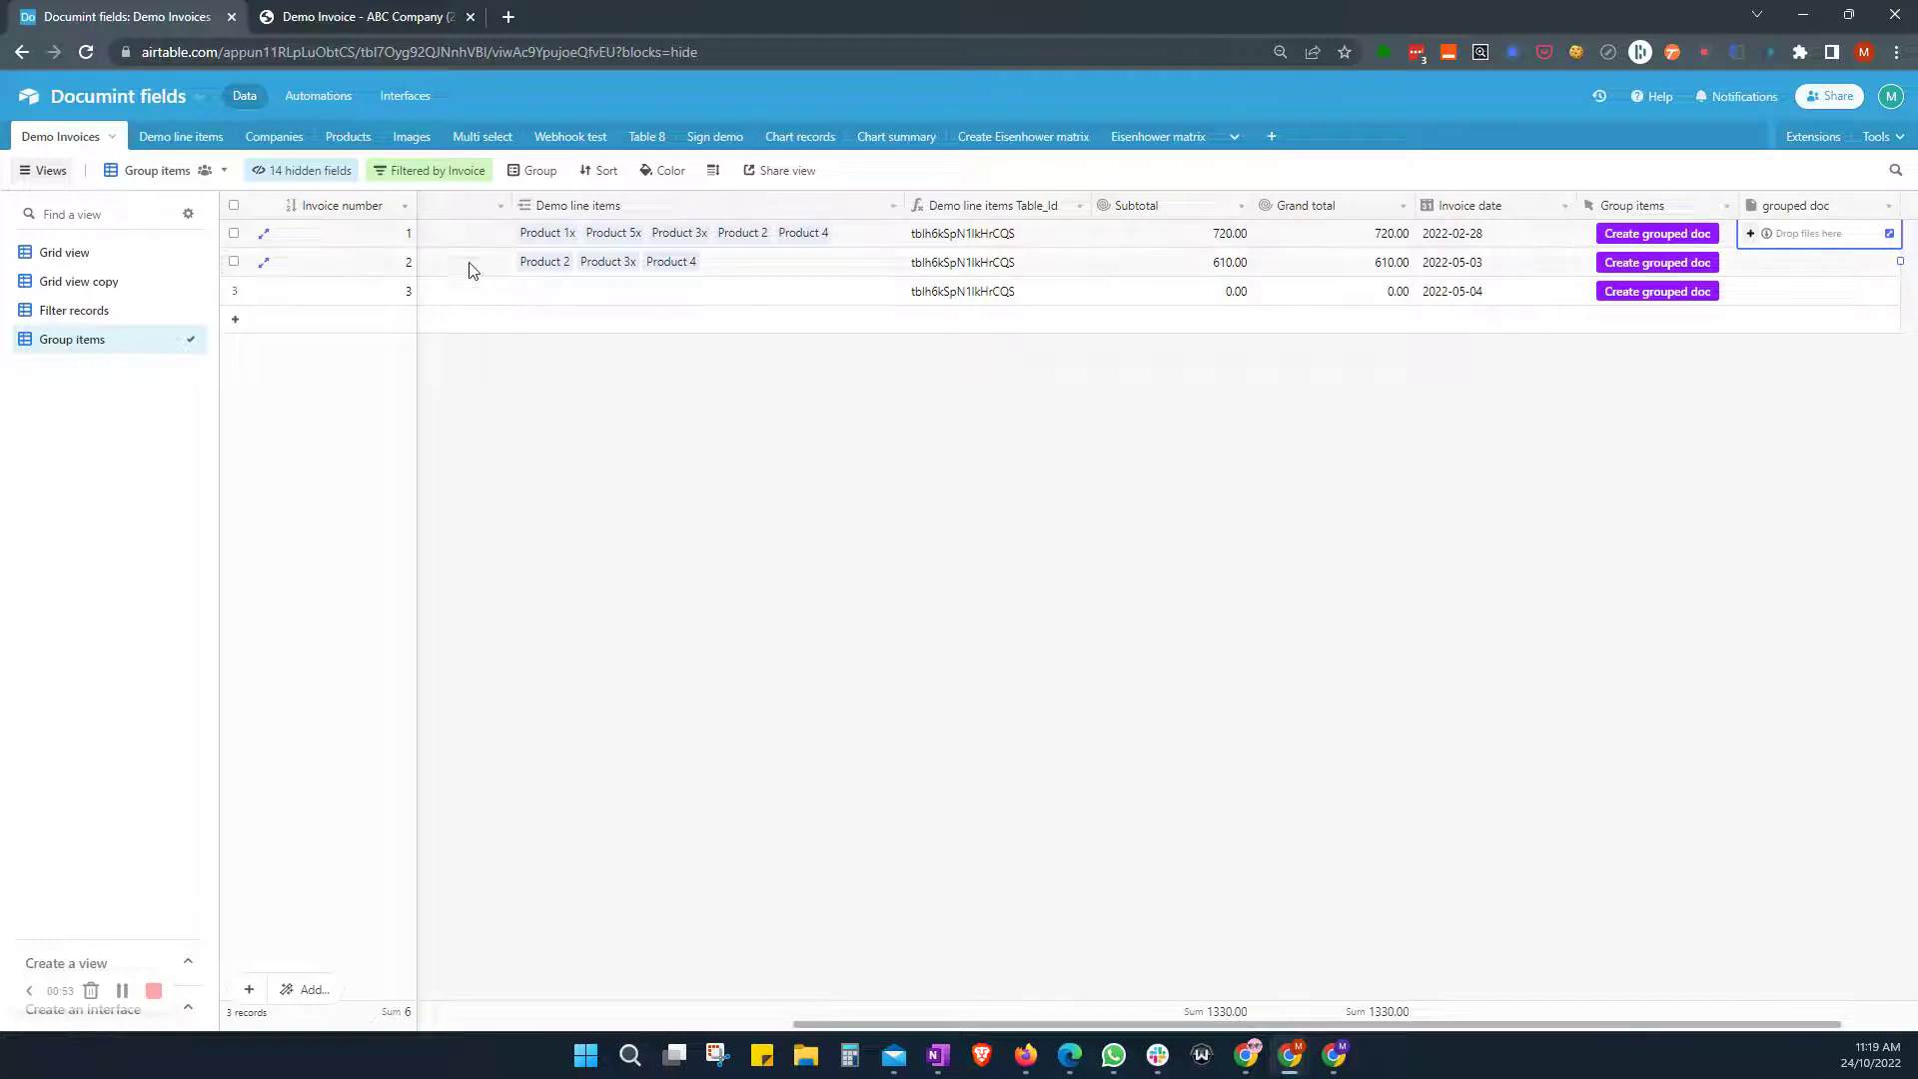
left_click(180, 136)
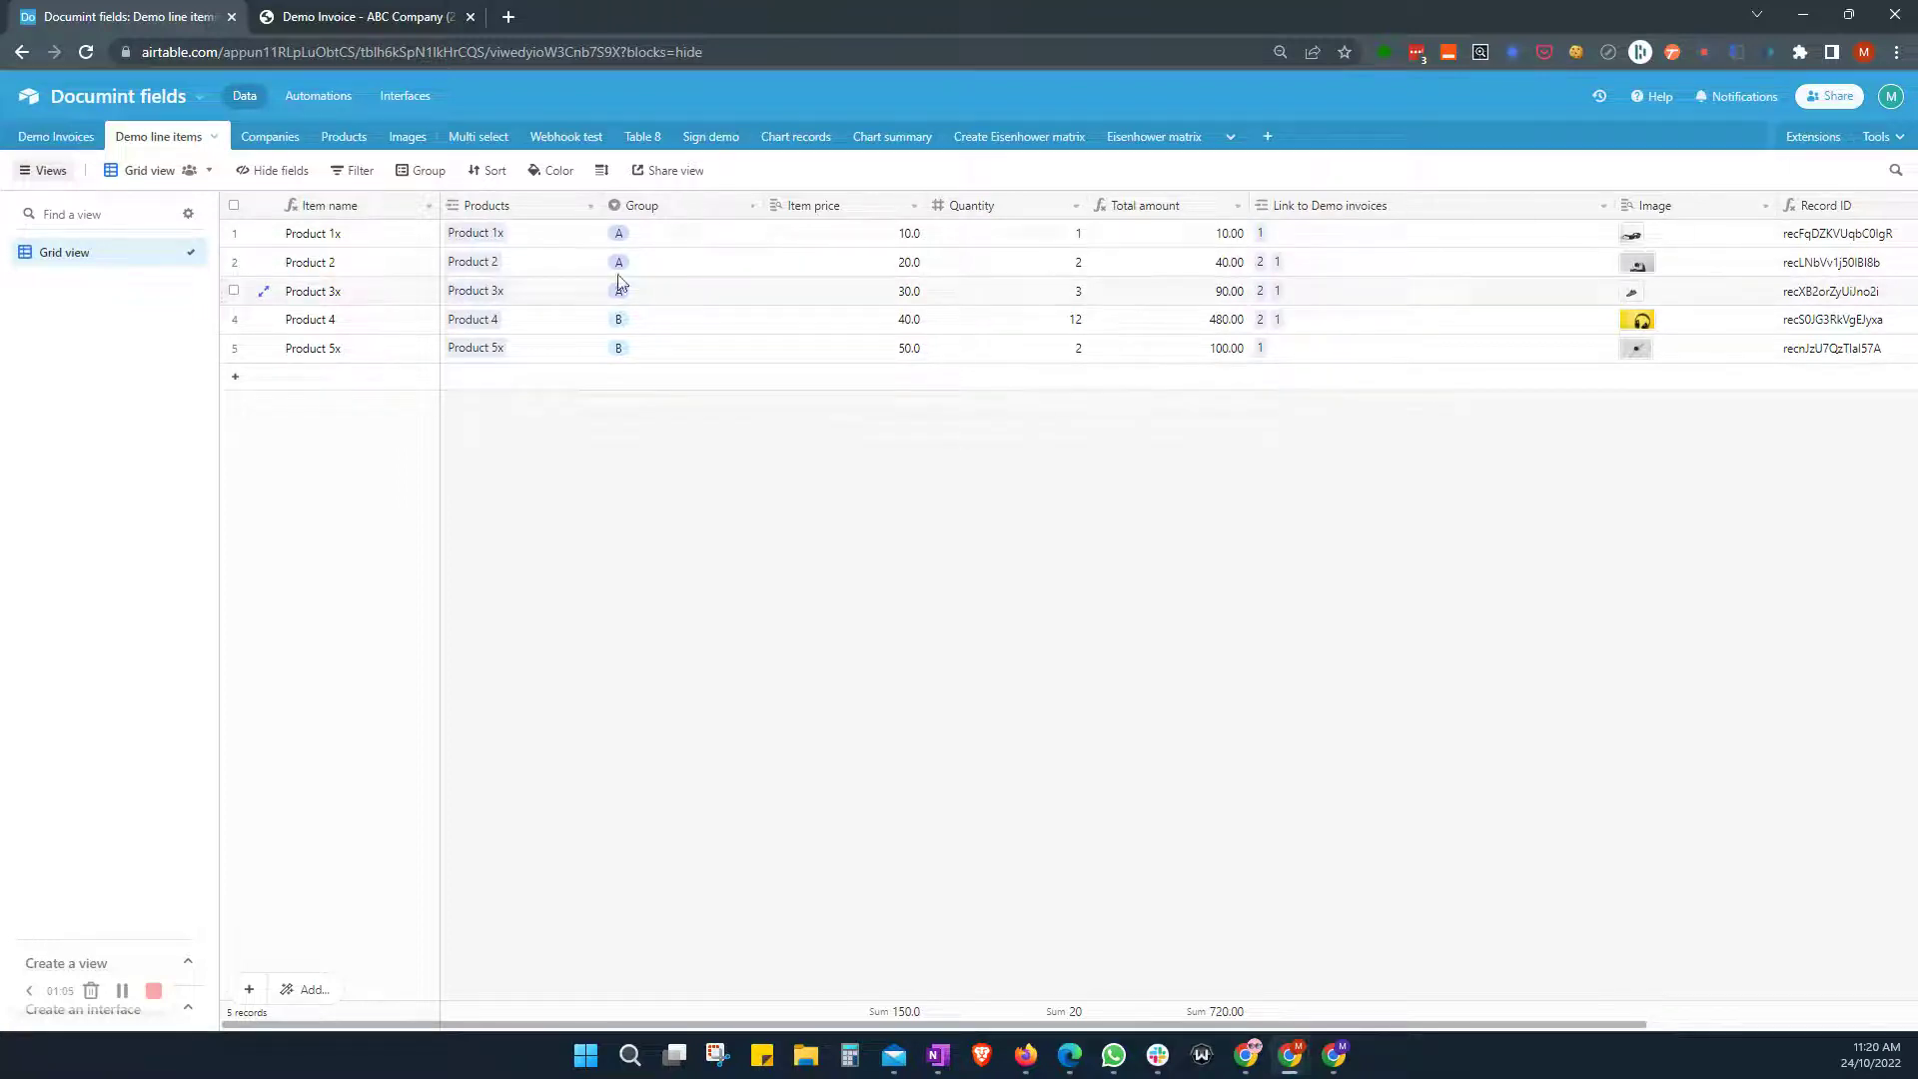
Back in Demo Invoices, save the Group items button field's Open URL formula settings
left_click(54, 140)
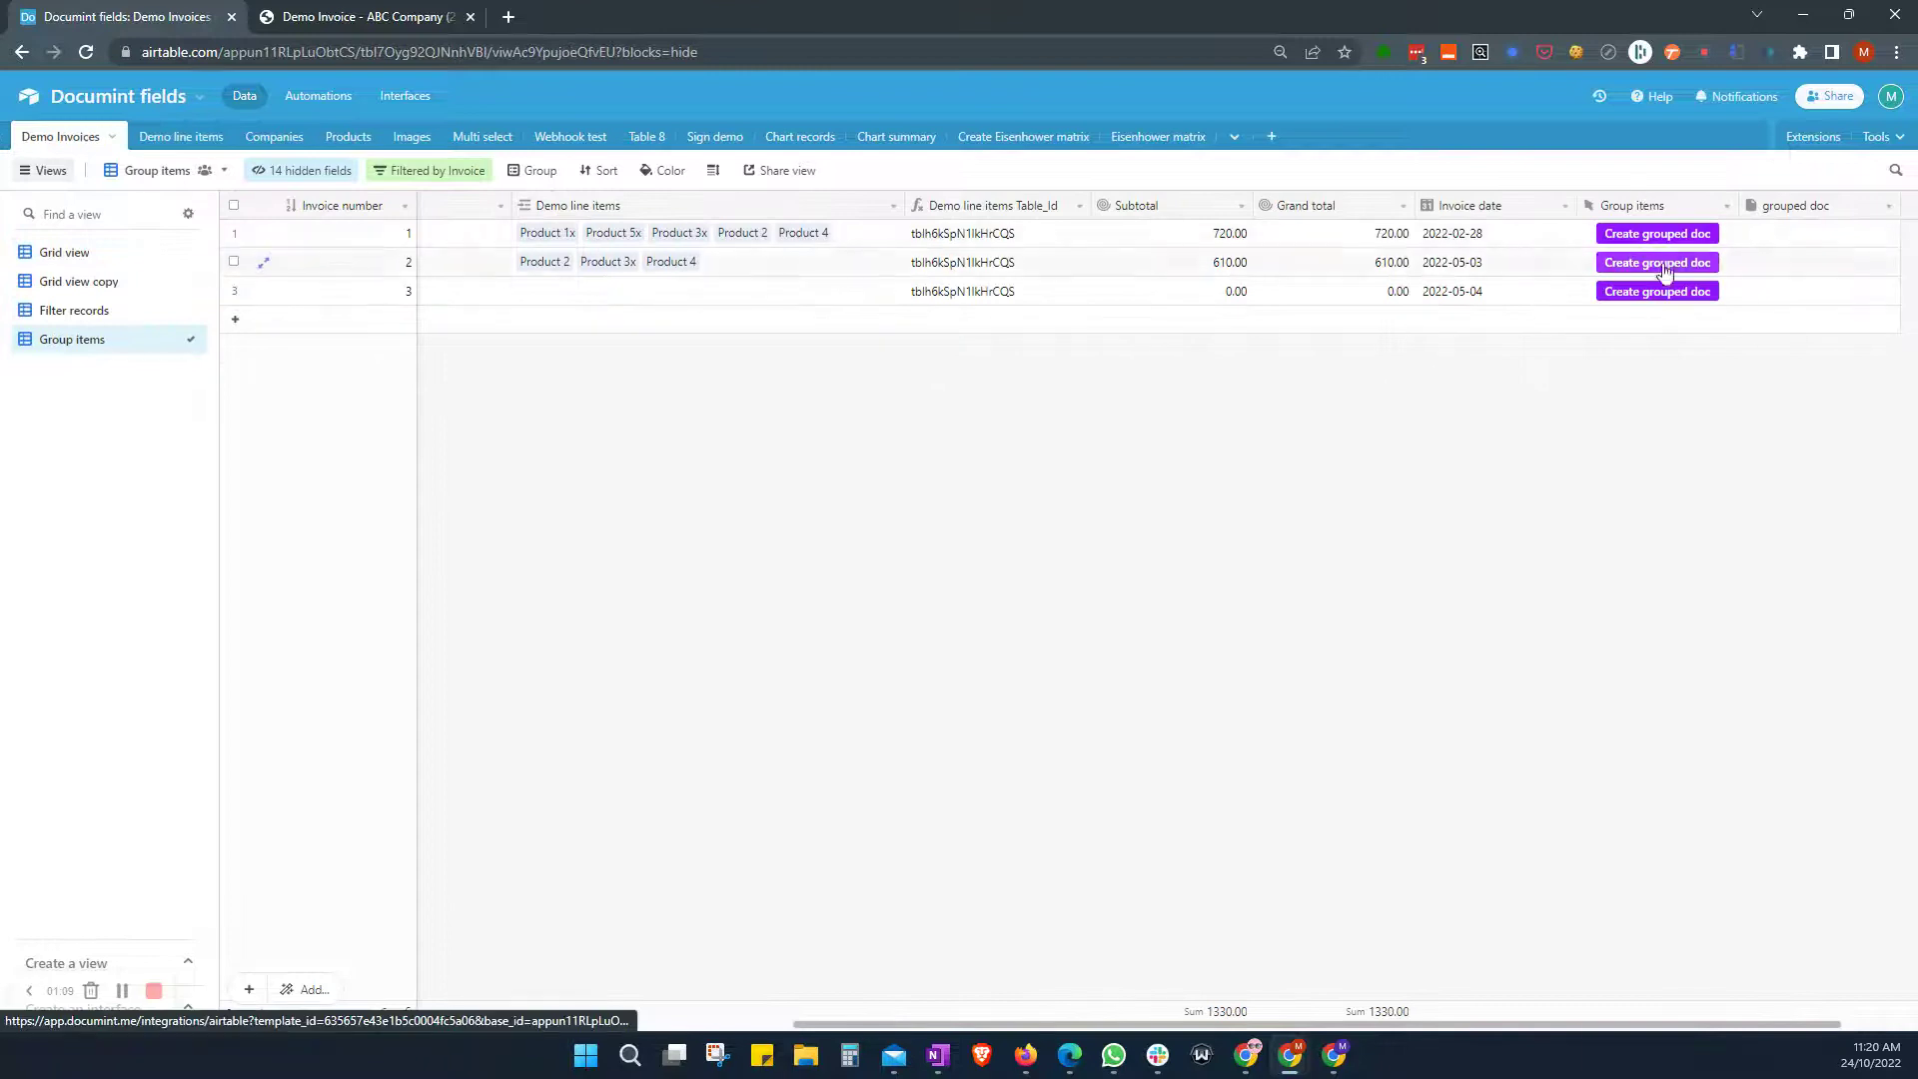
double_click(1662, 206)
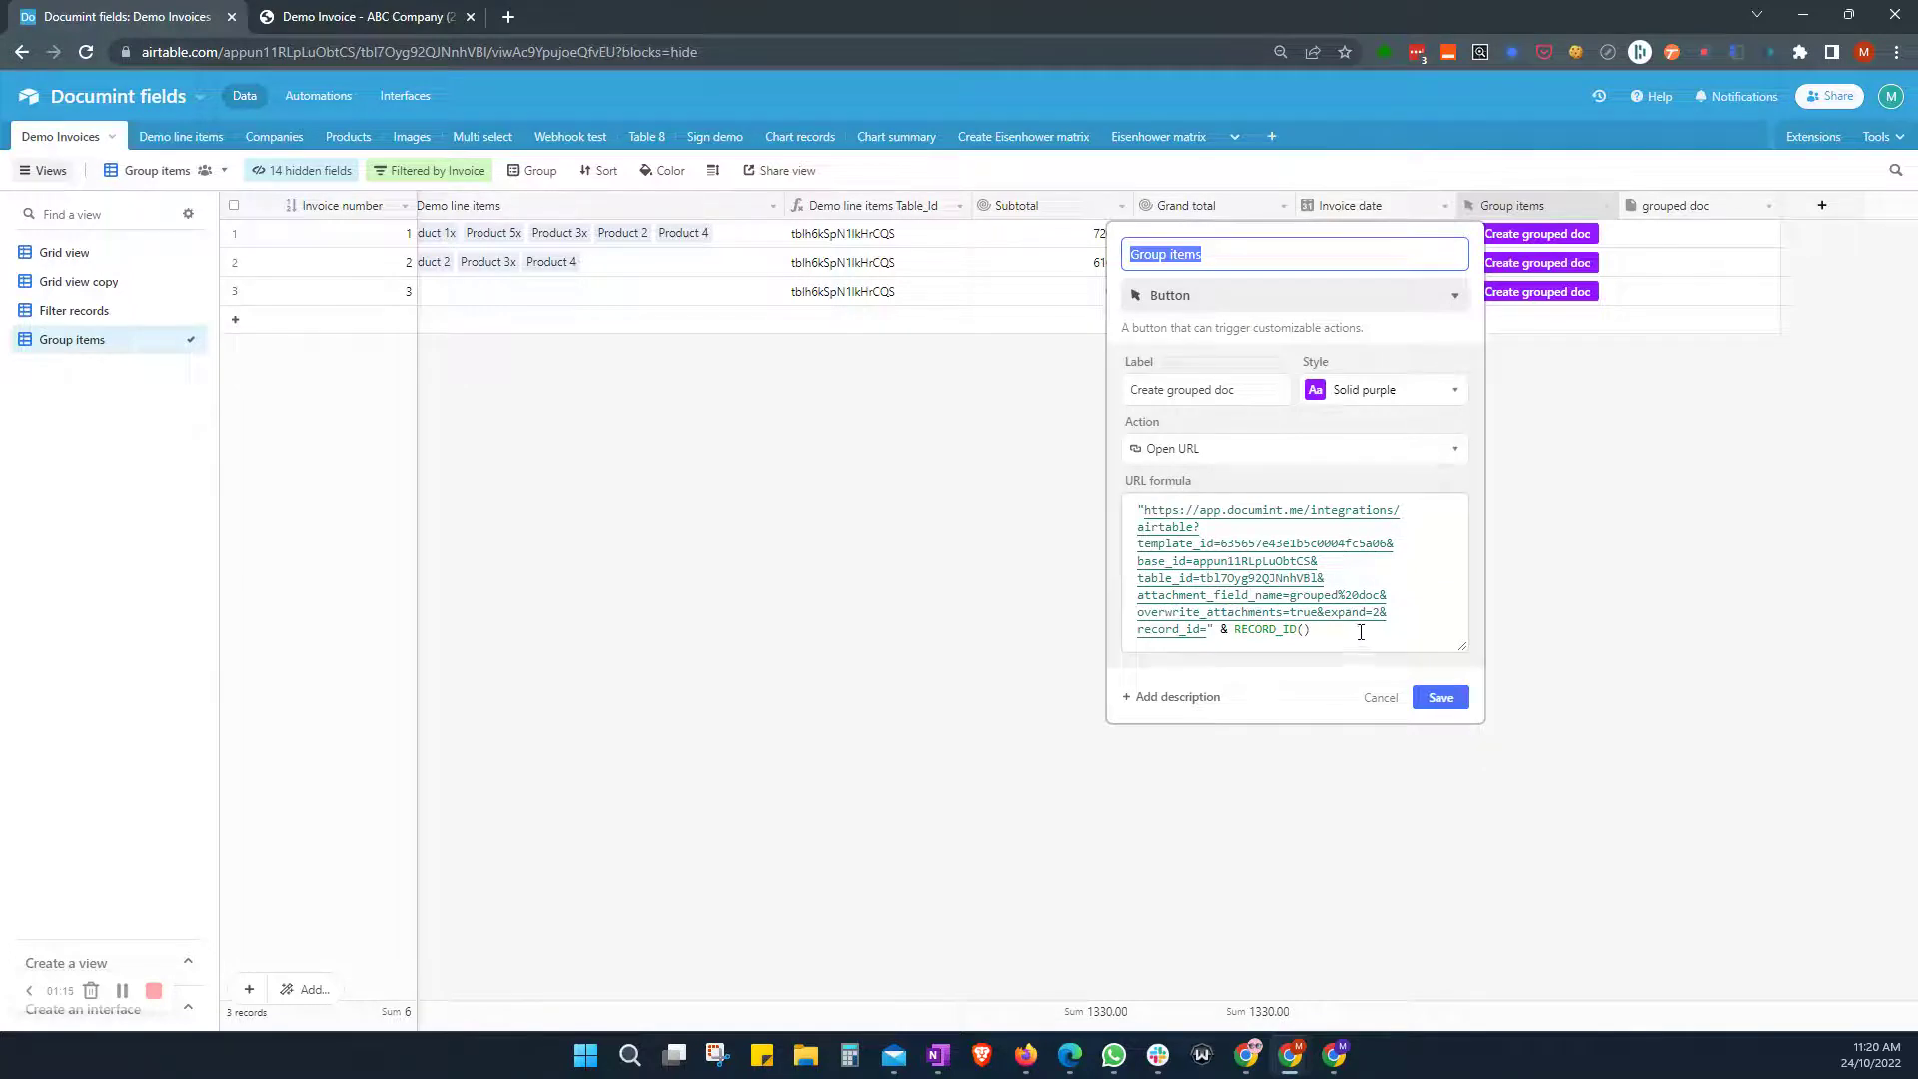
left_click(1441, 698)
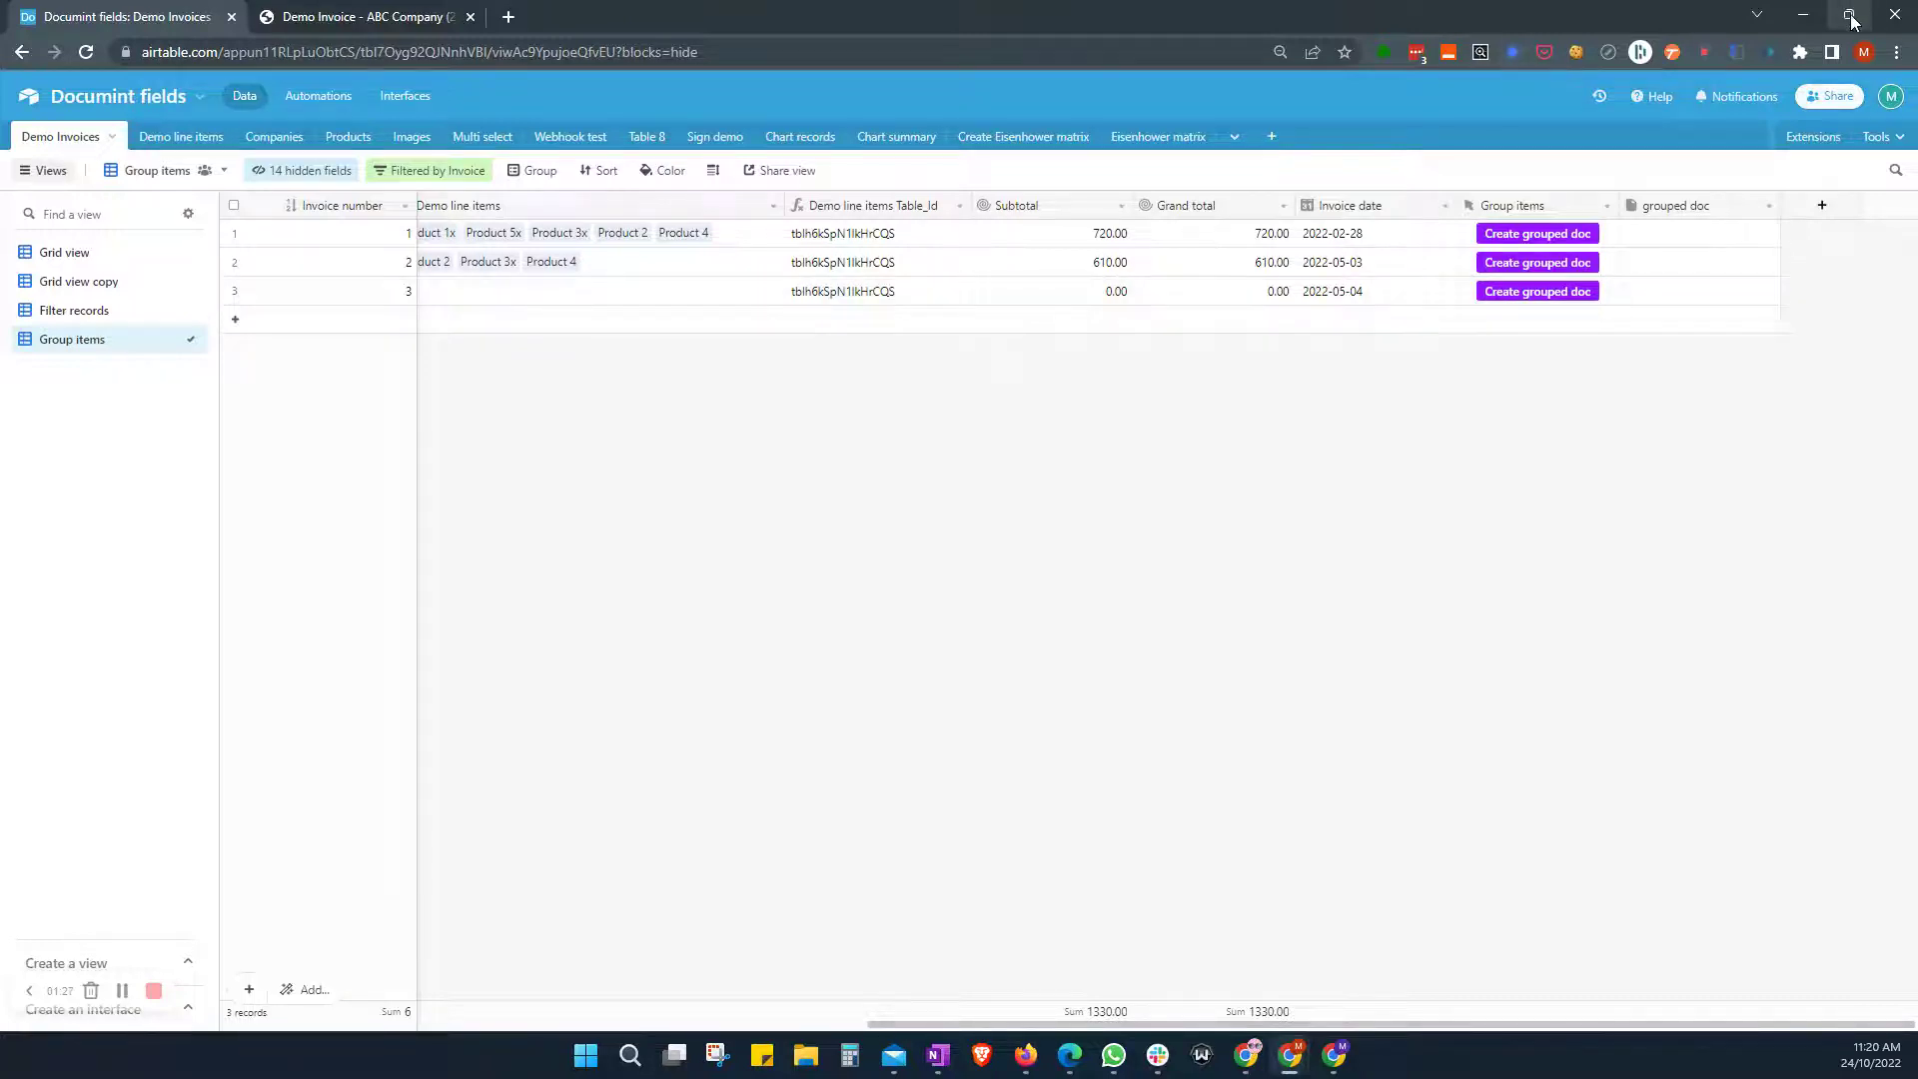
Tile Airtable and Documint side by side, maximize the Grouping demo editor, and select the header logo column
mouse_move(1850, 18)
left_click(1608, 78)
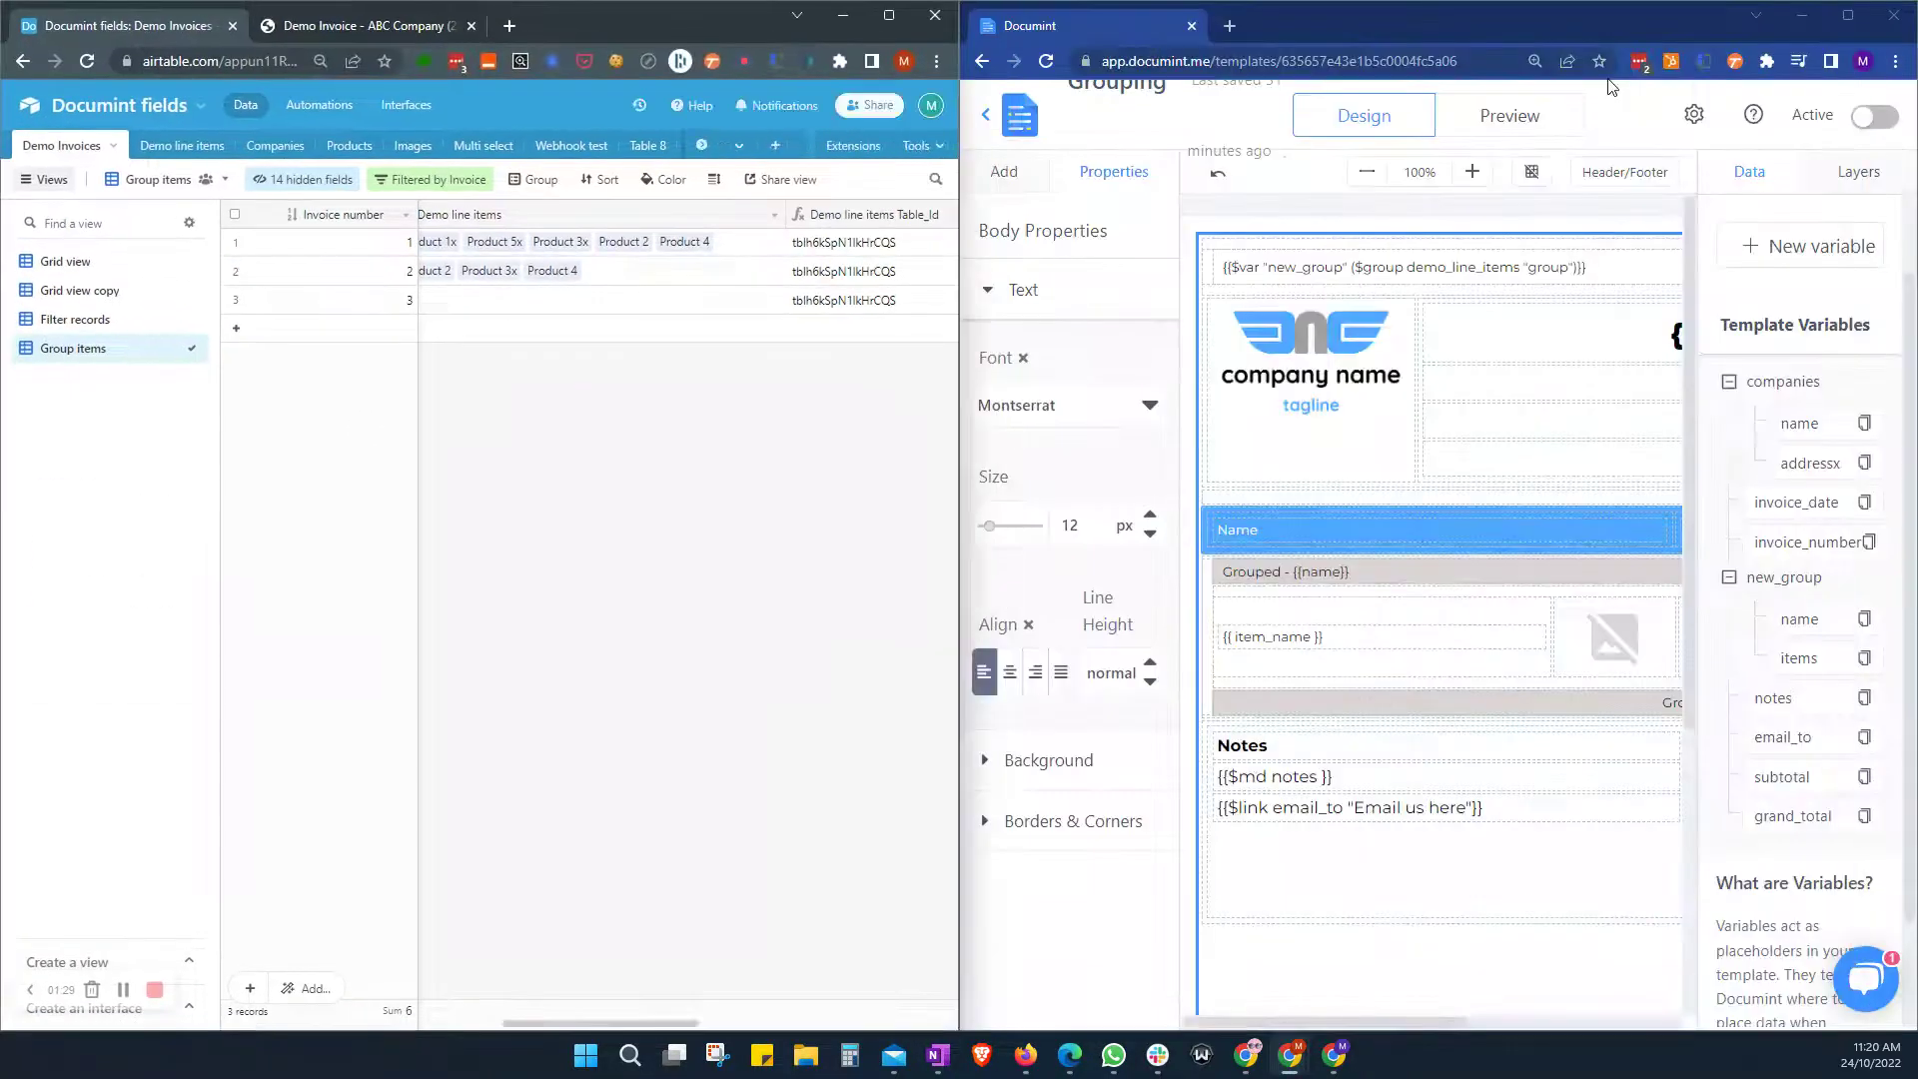
left_click(1847, 16)
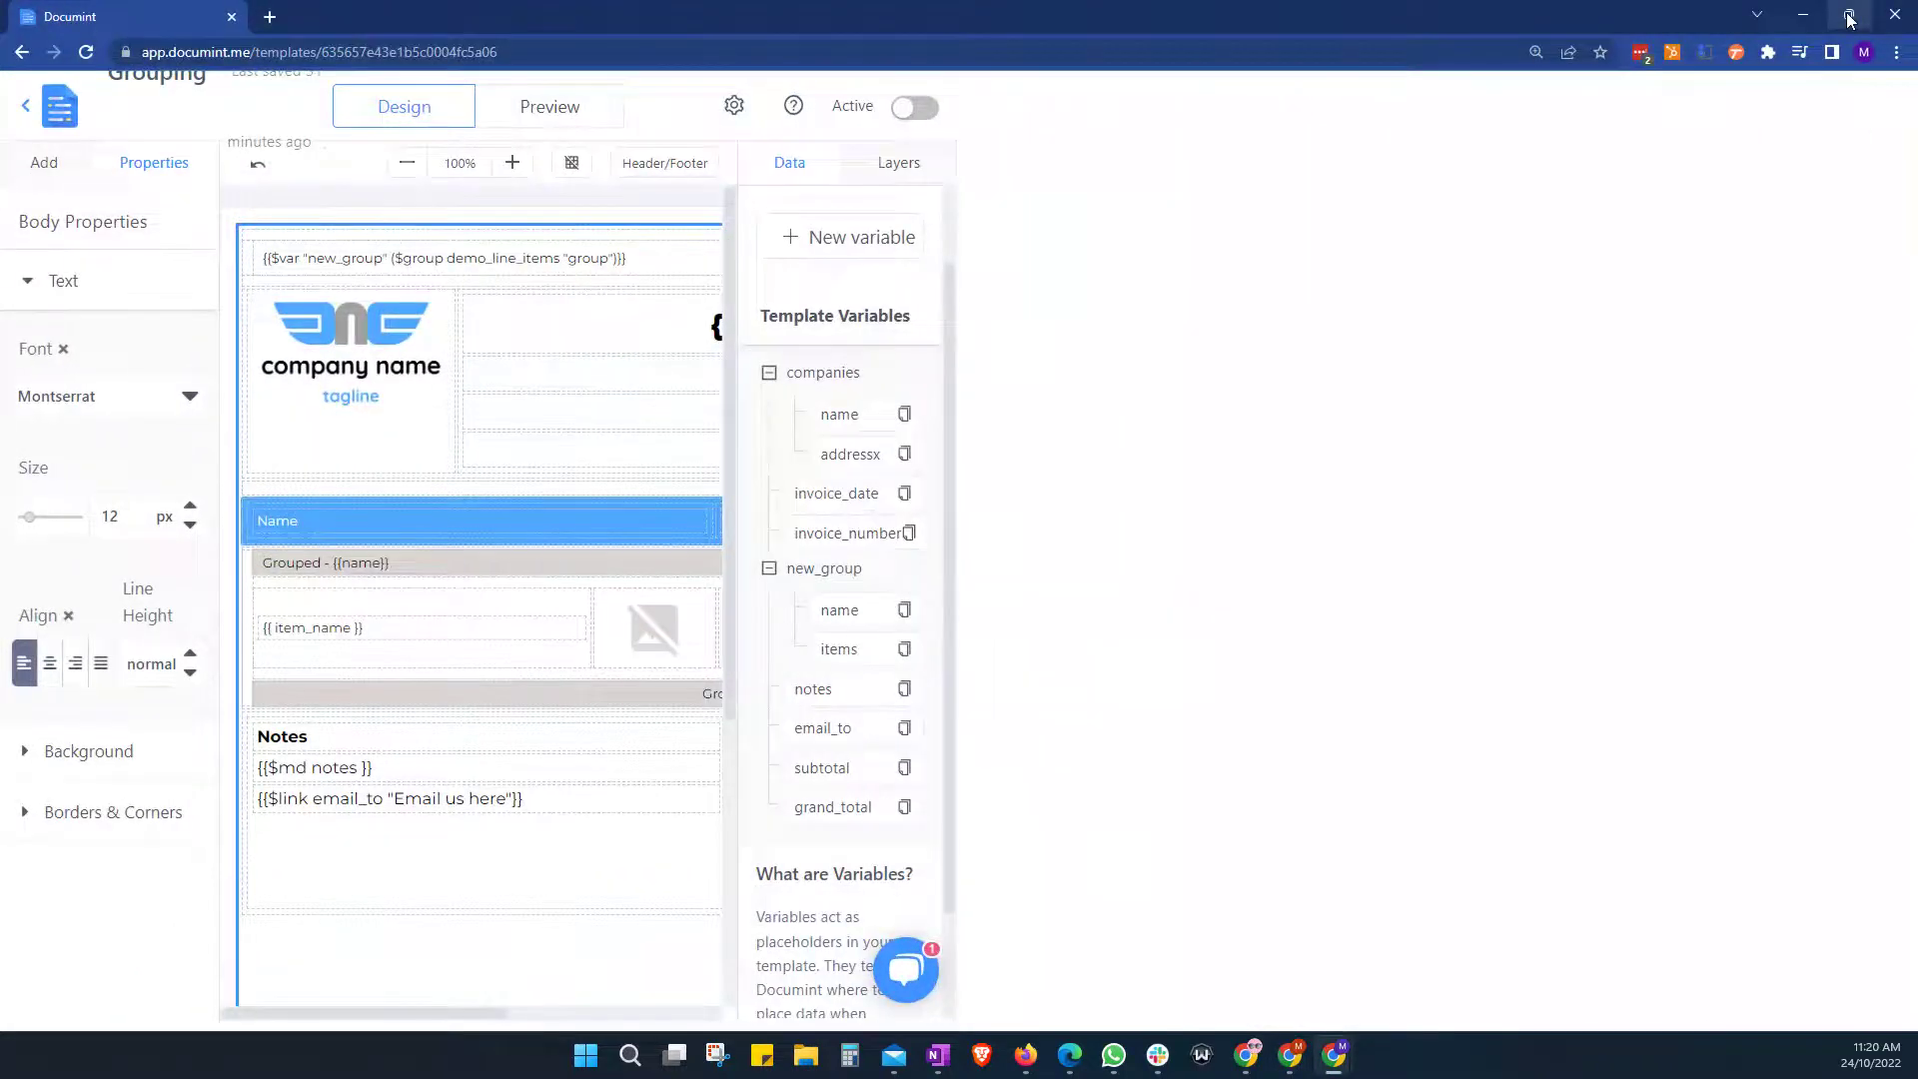
mouse_move(1850, 18)
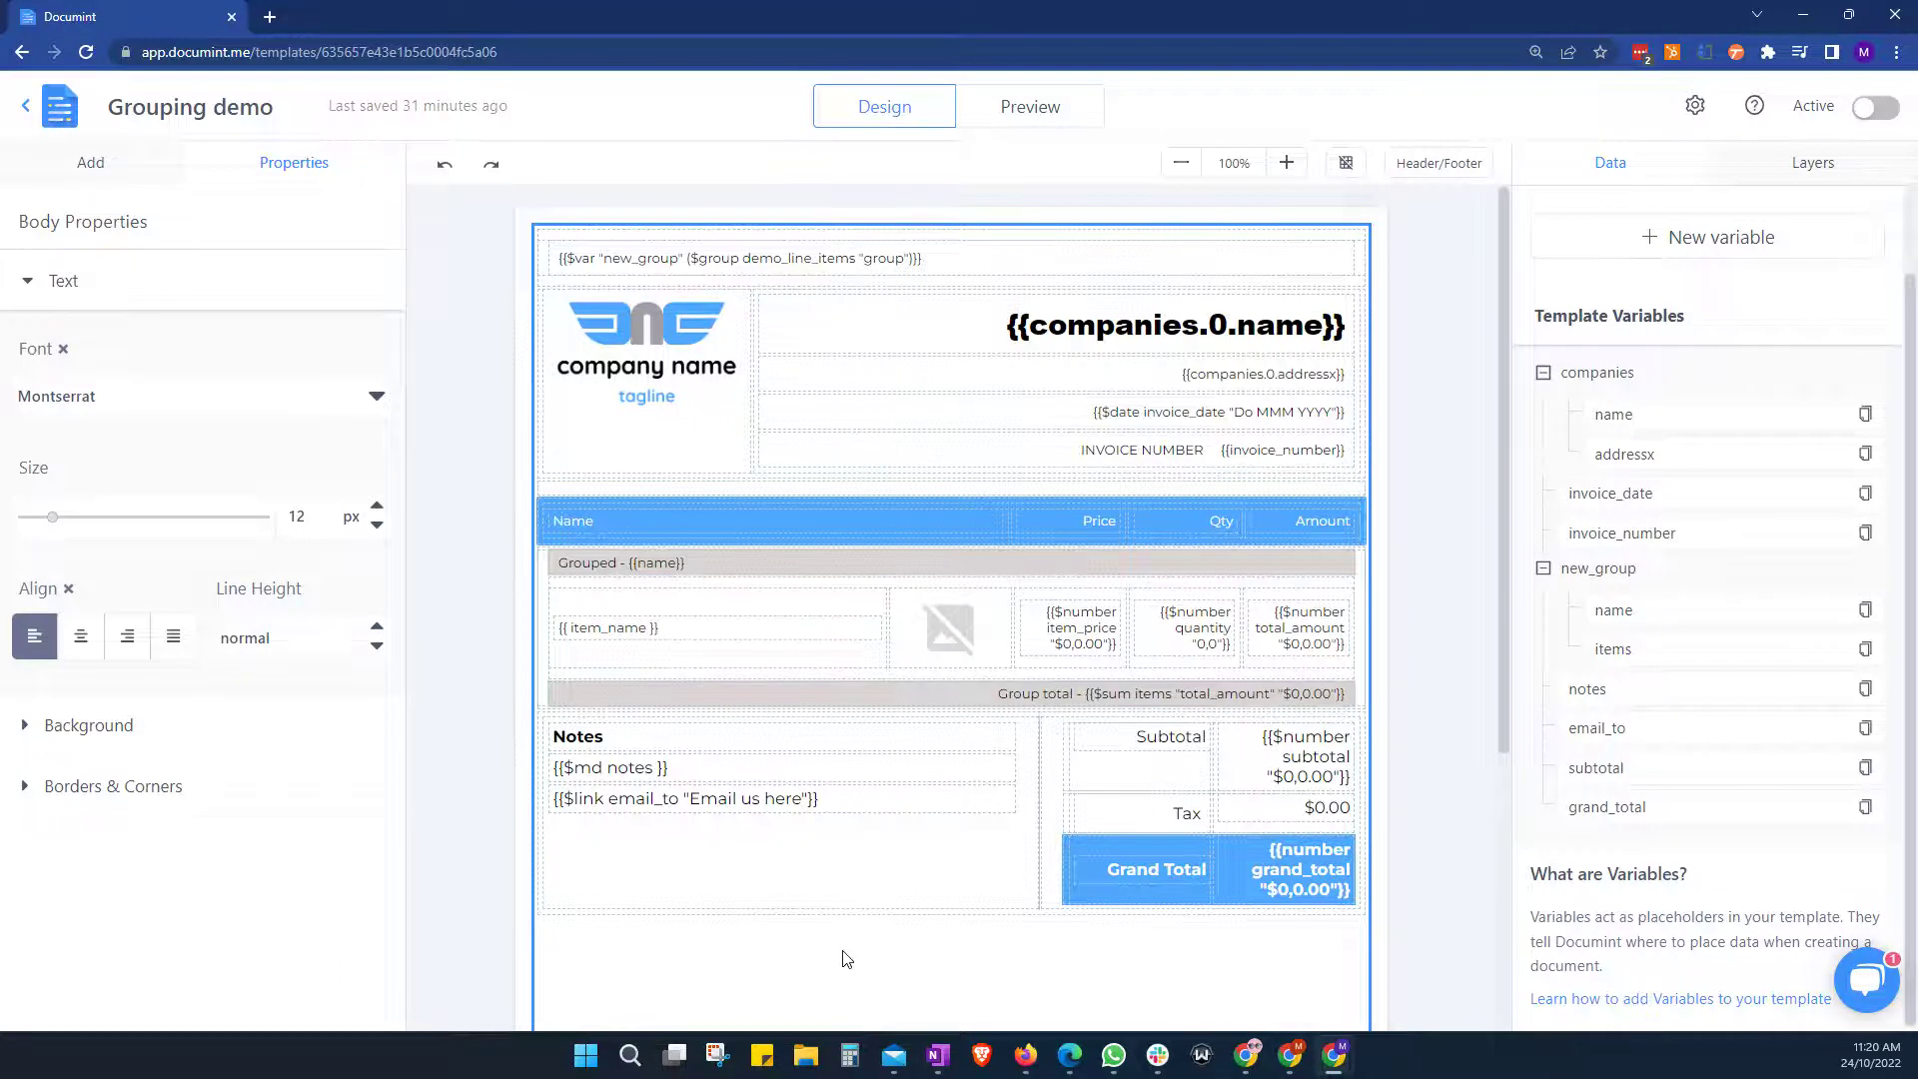
left_click(616, 428)
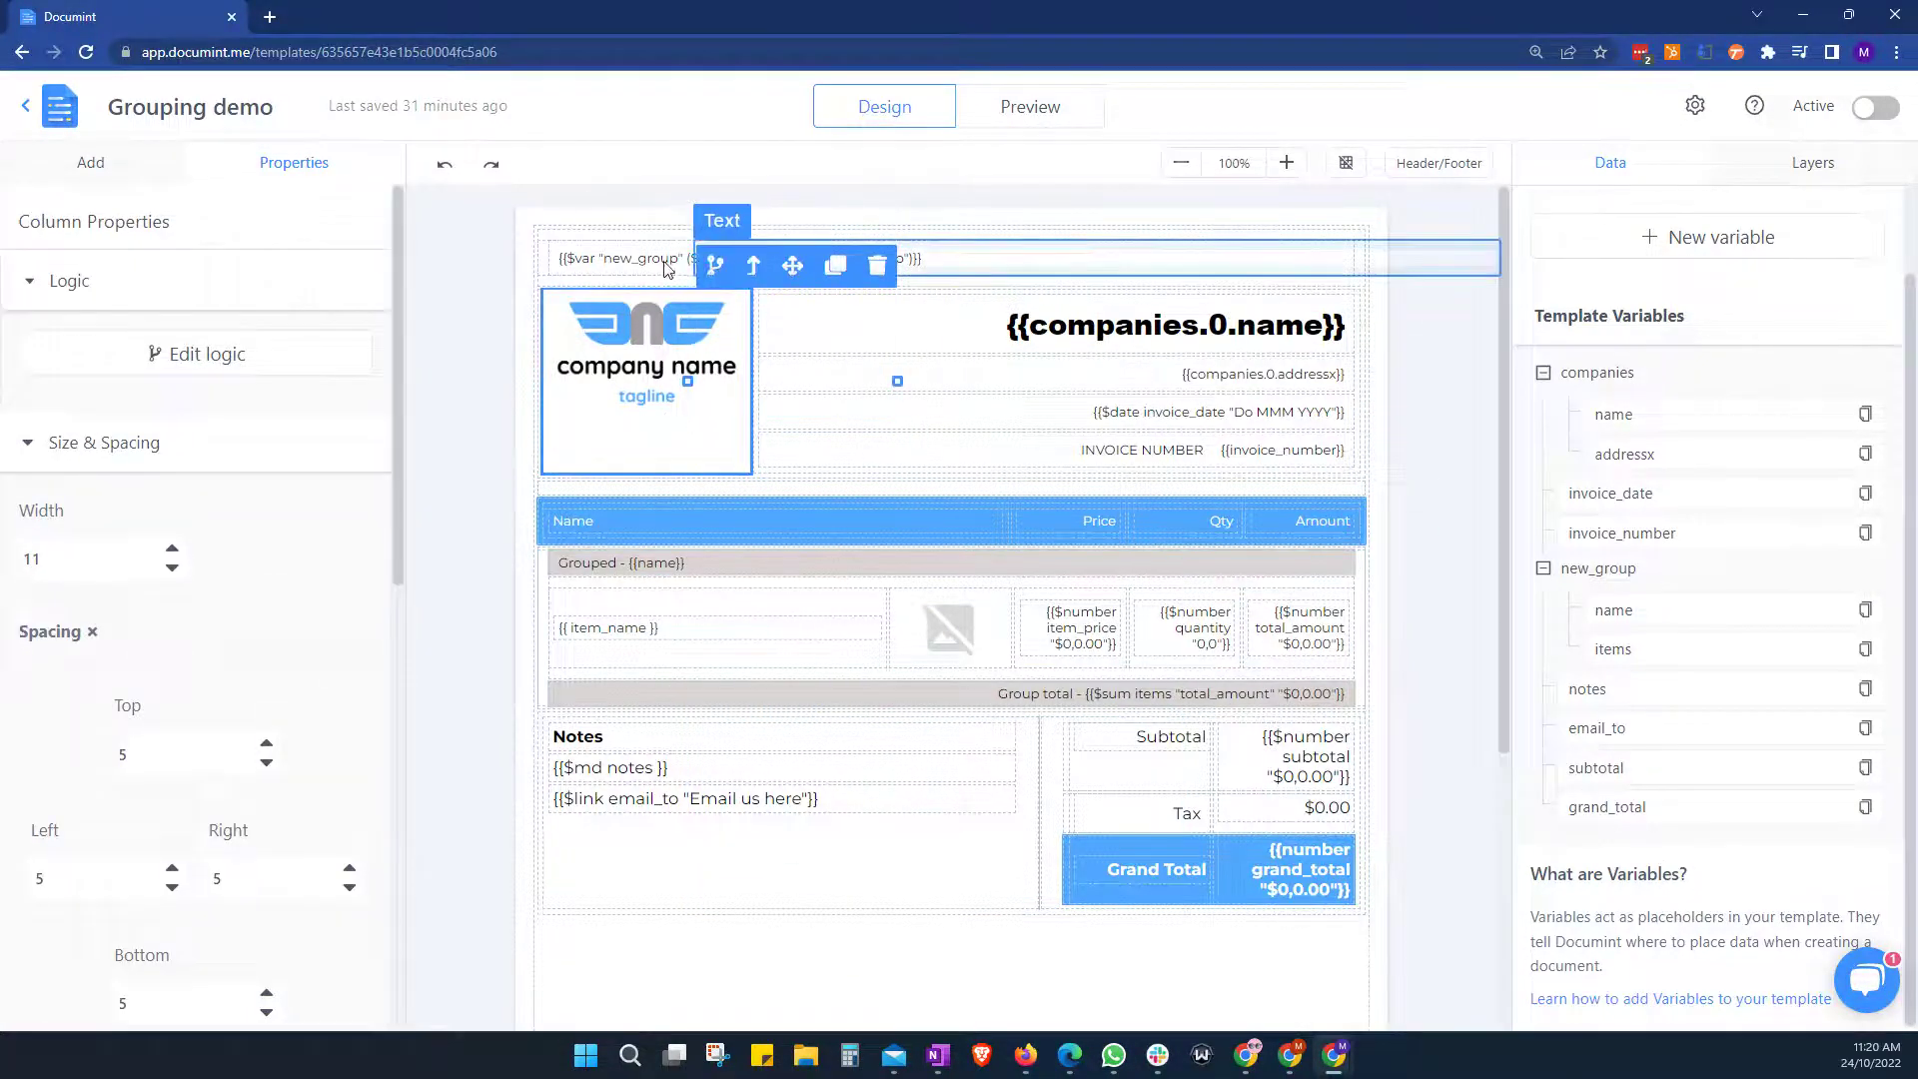
left_click(998, 255)
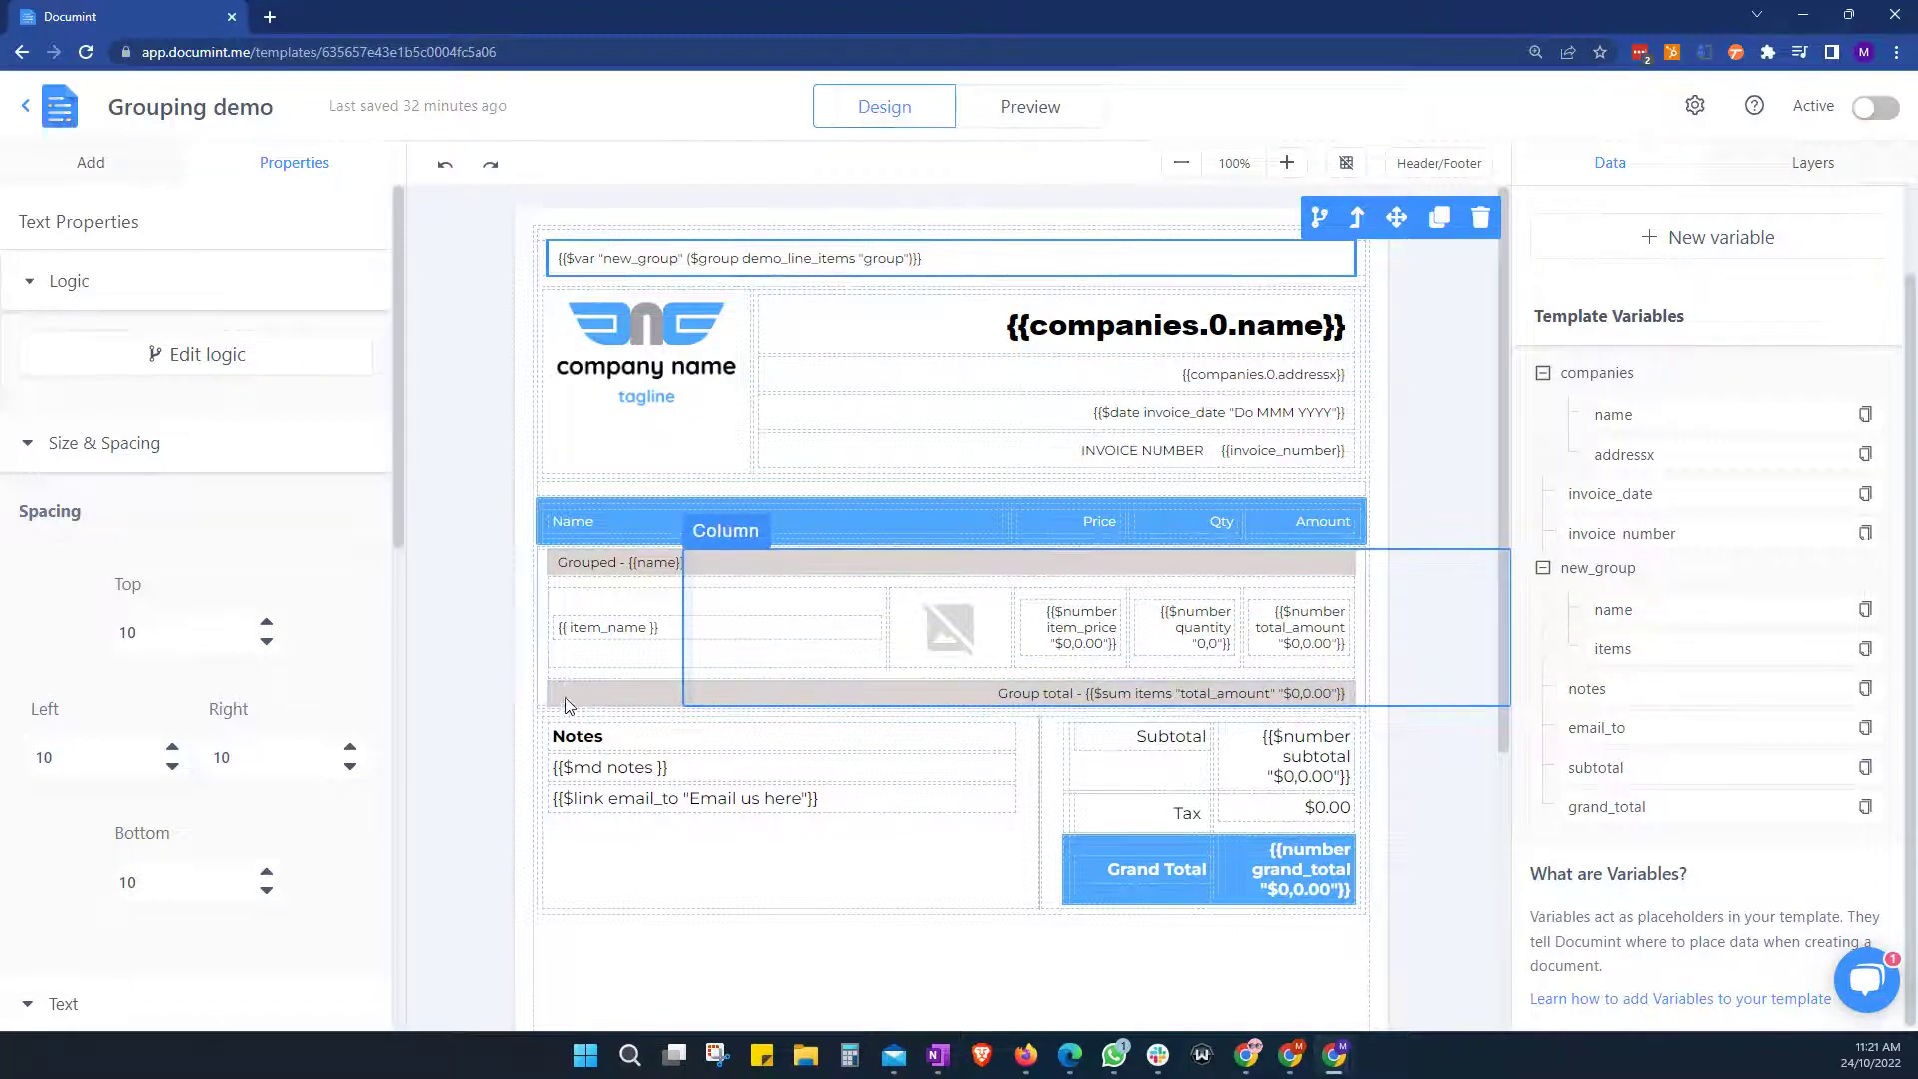
Set the grouped line-items Section to repeat for each item in new_group
left_click(1803, 171)
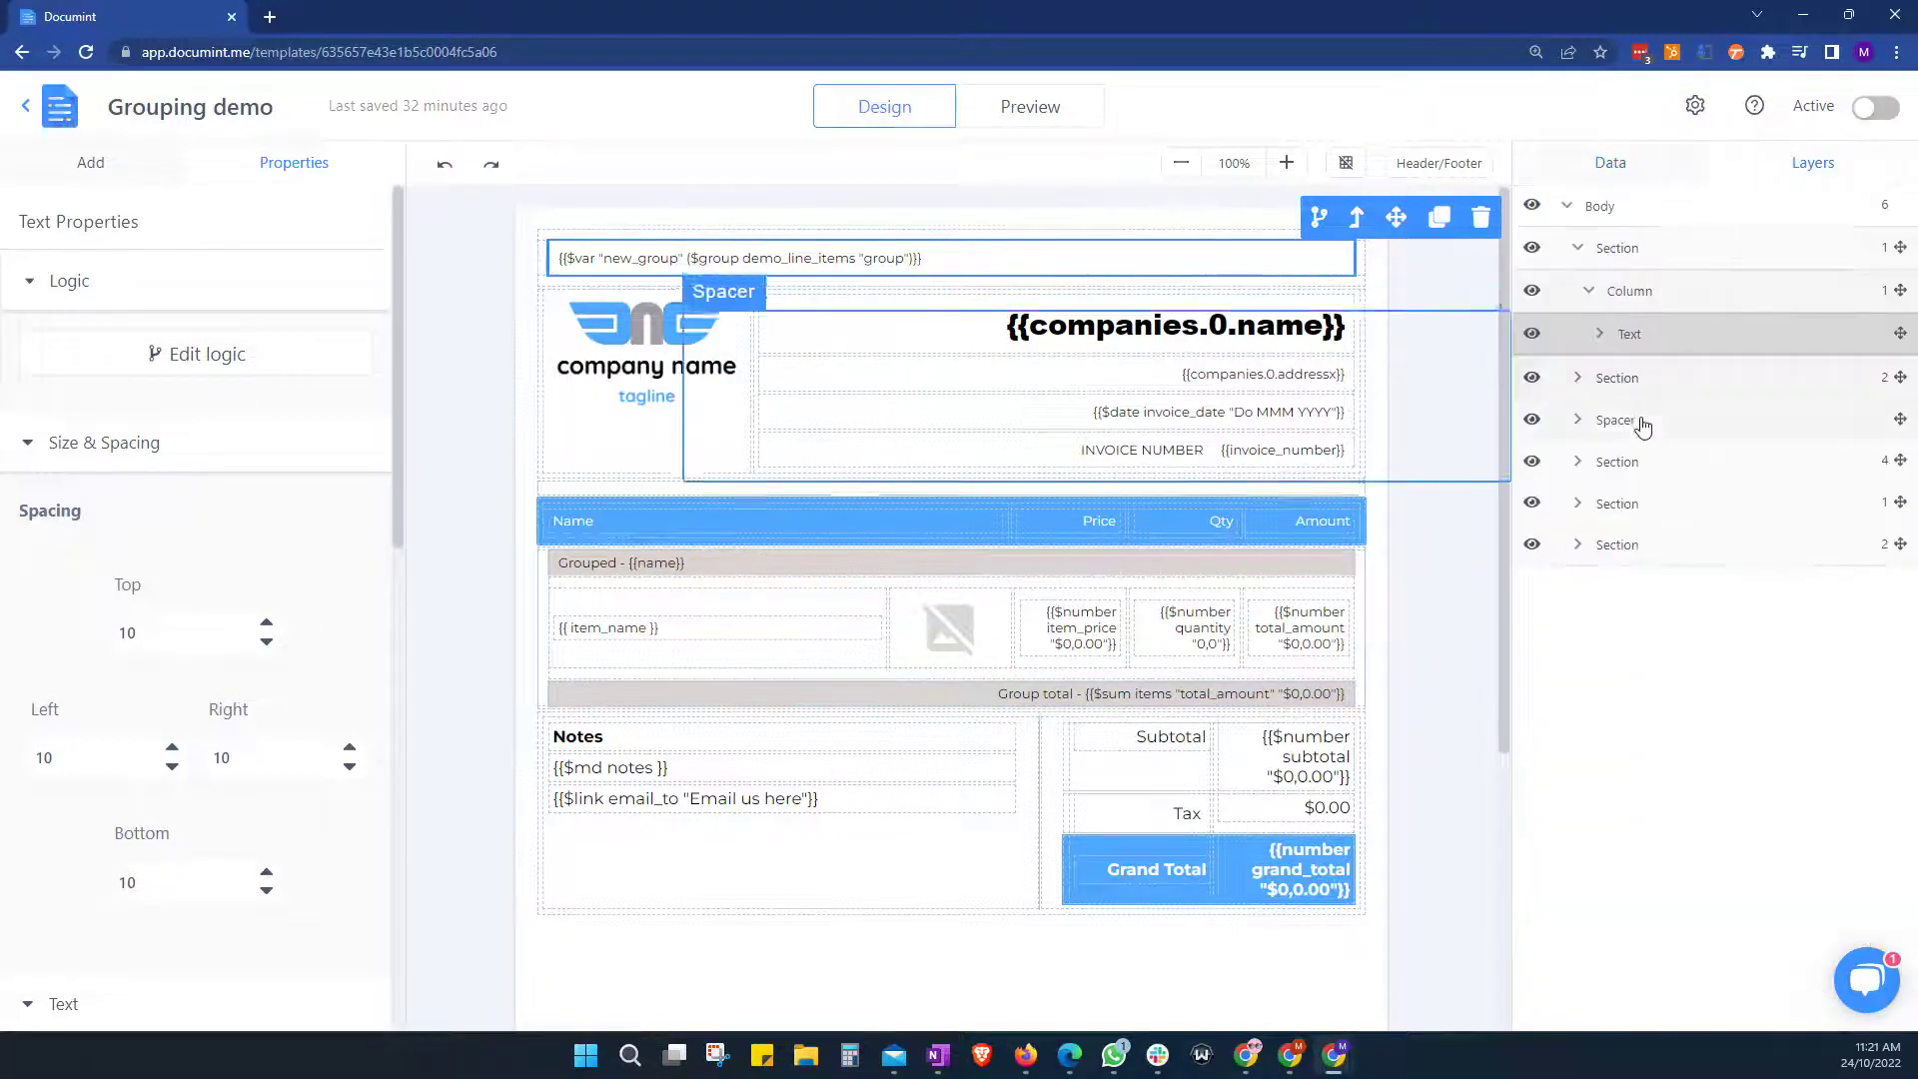
left_click(1665, 504)
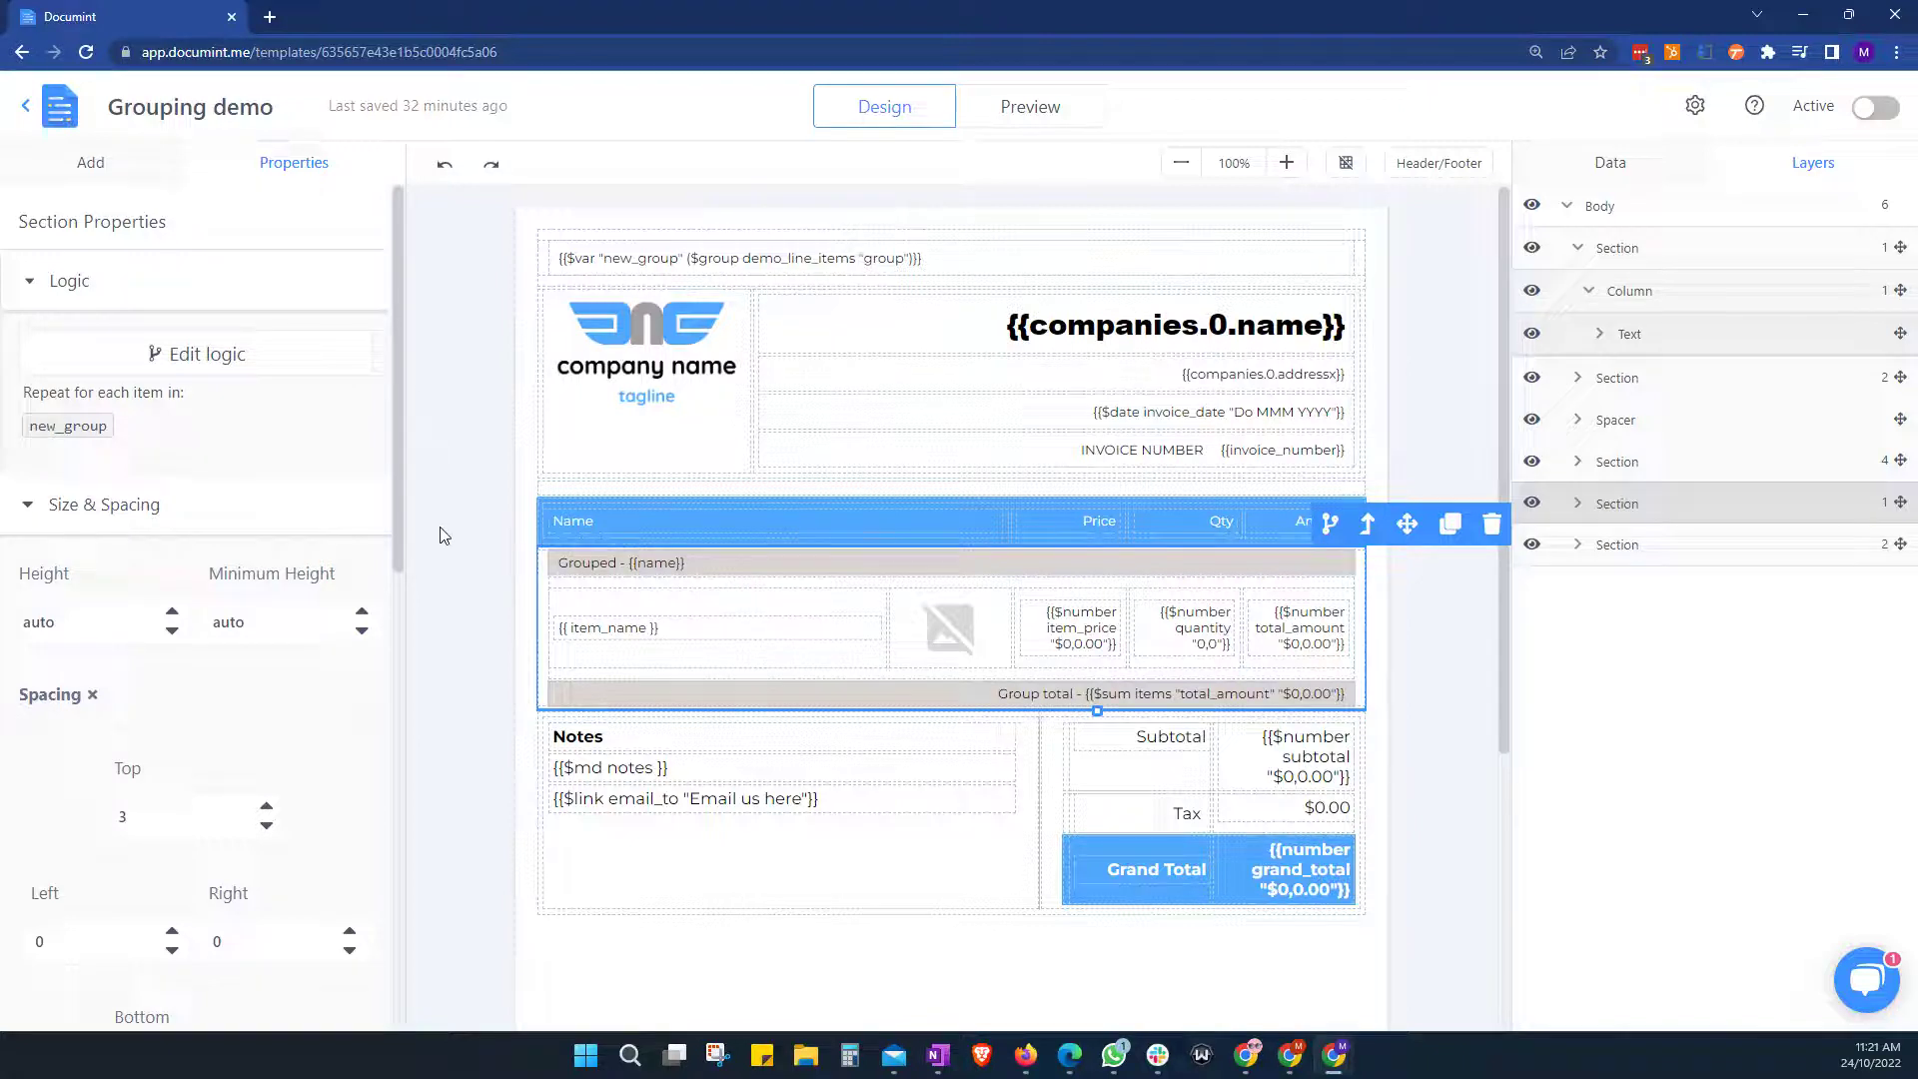
left_click(181, 367)
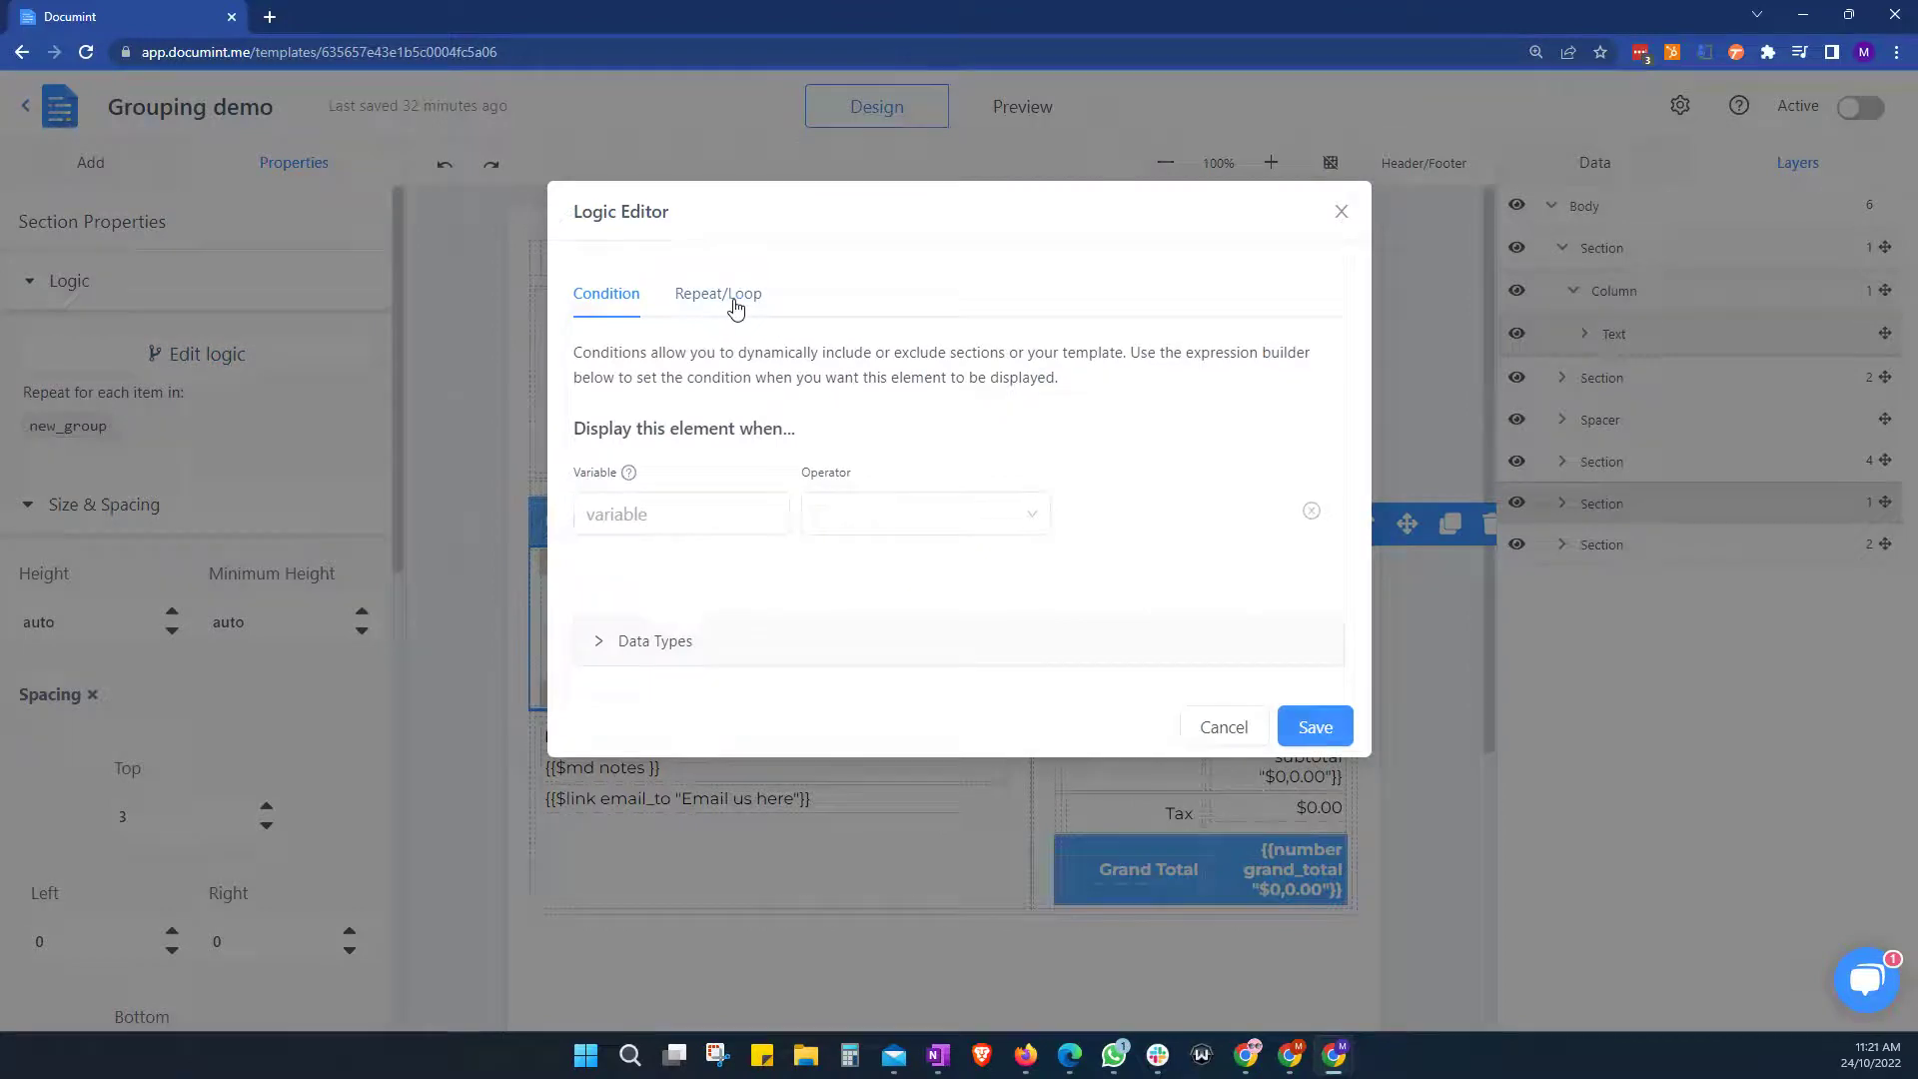
left_click(737, 305)
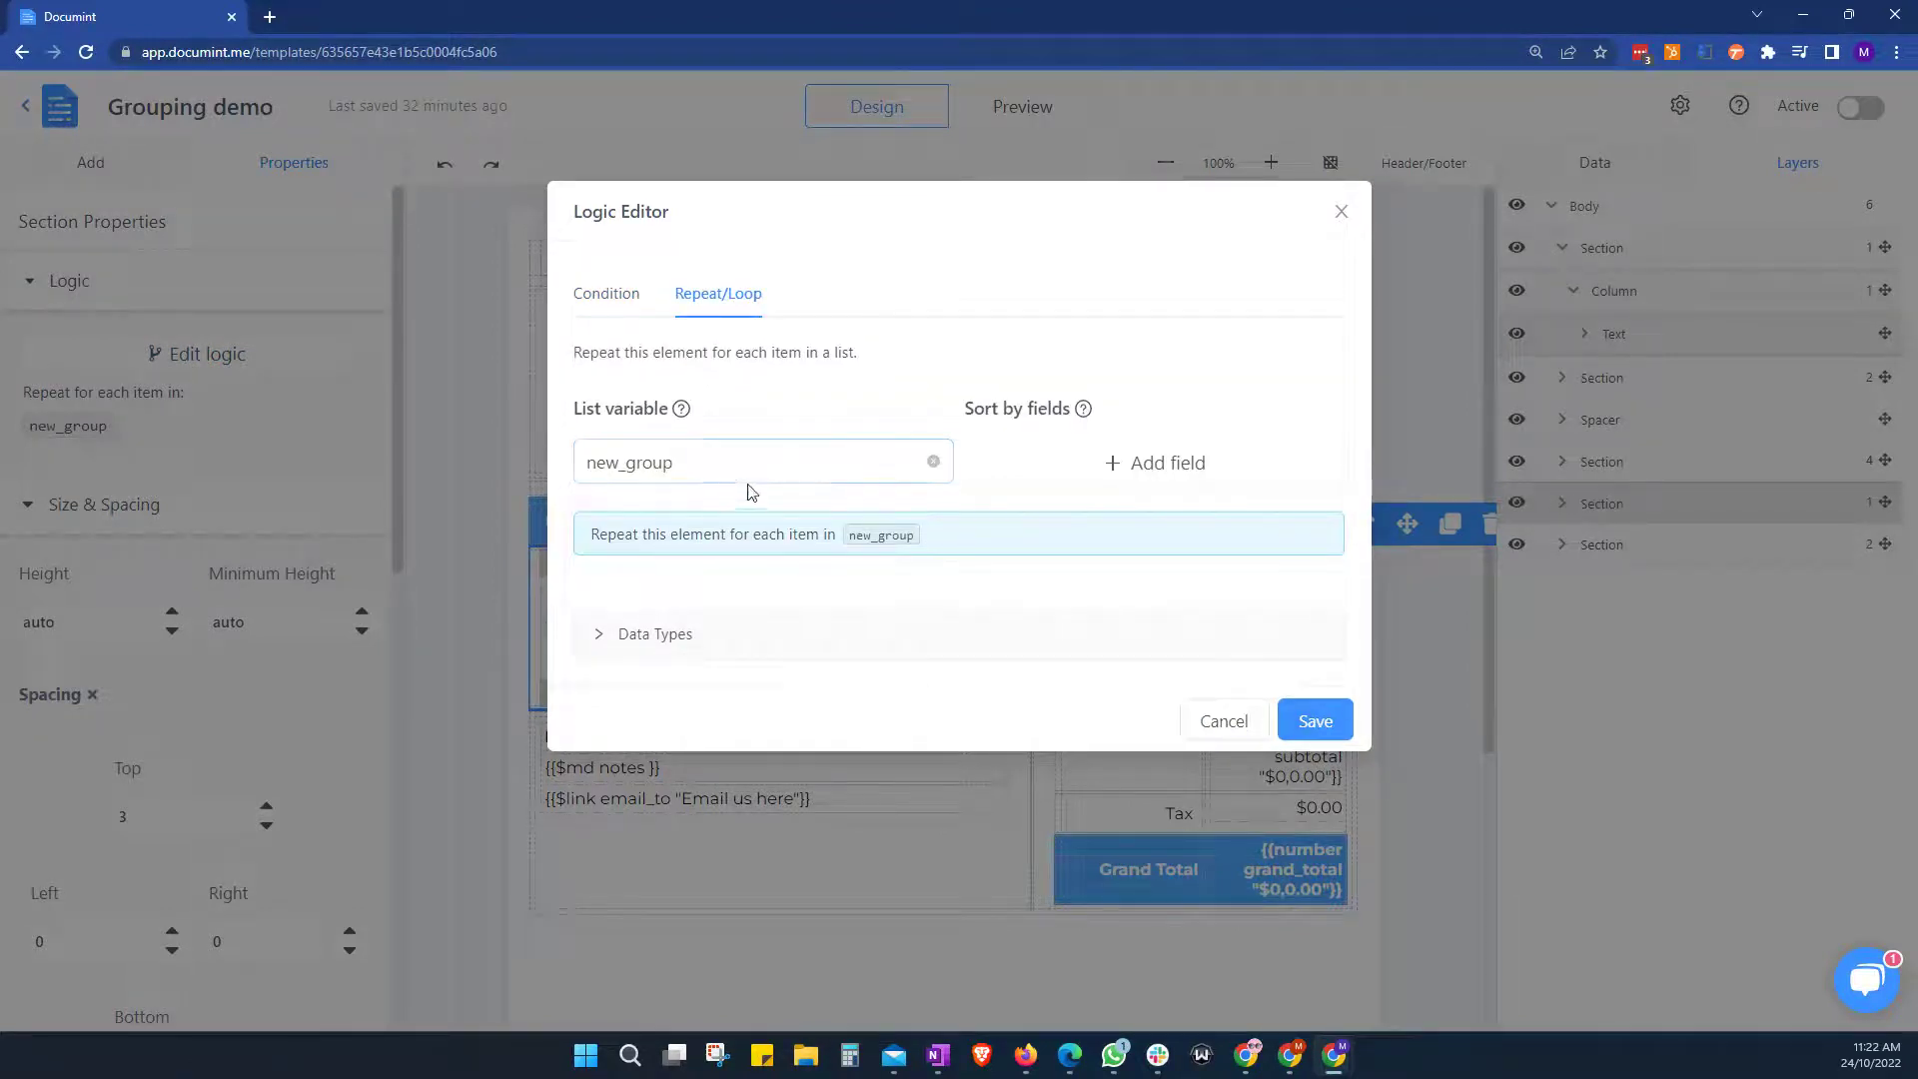
left_click(1312, 721)
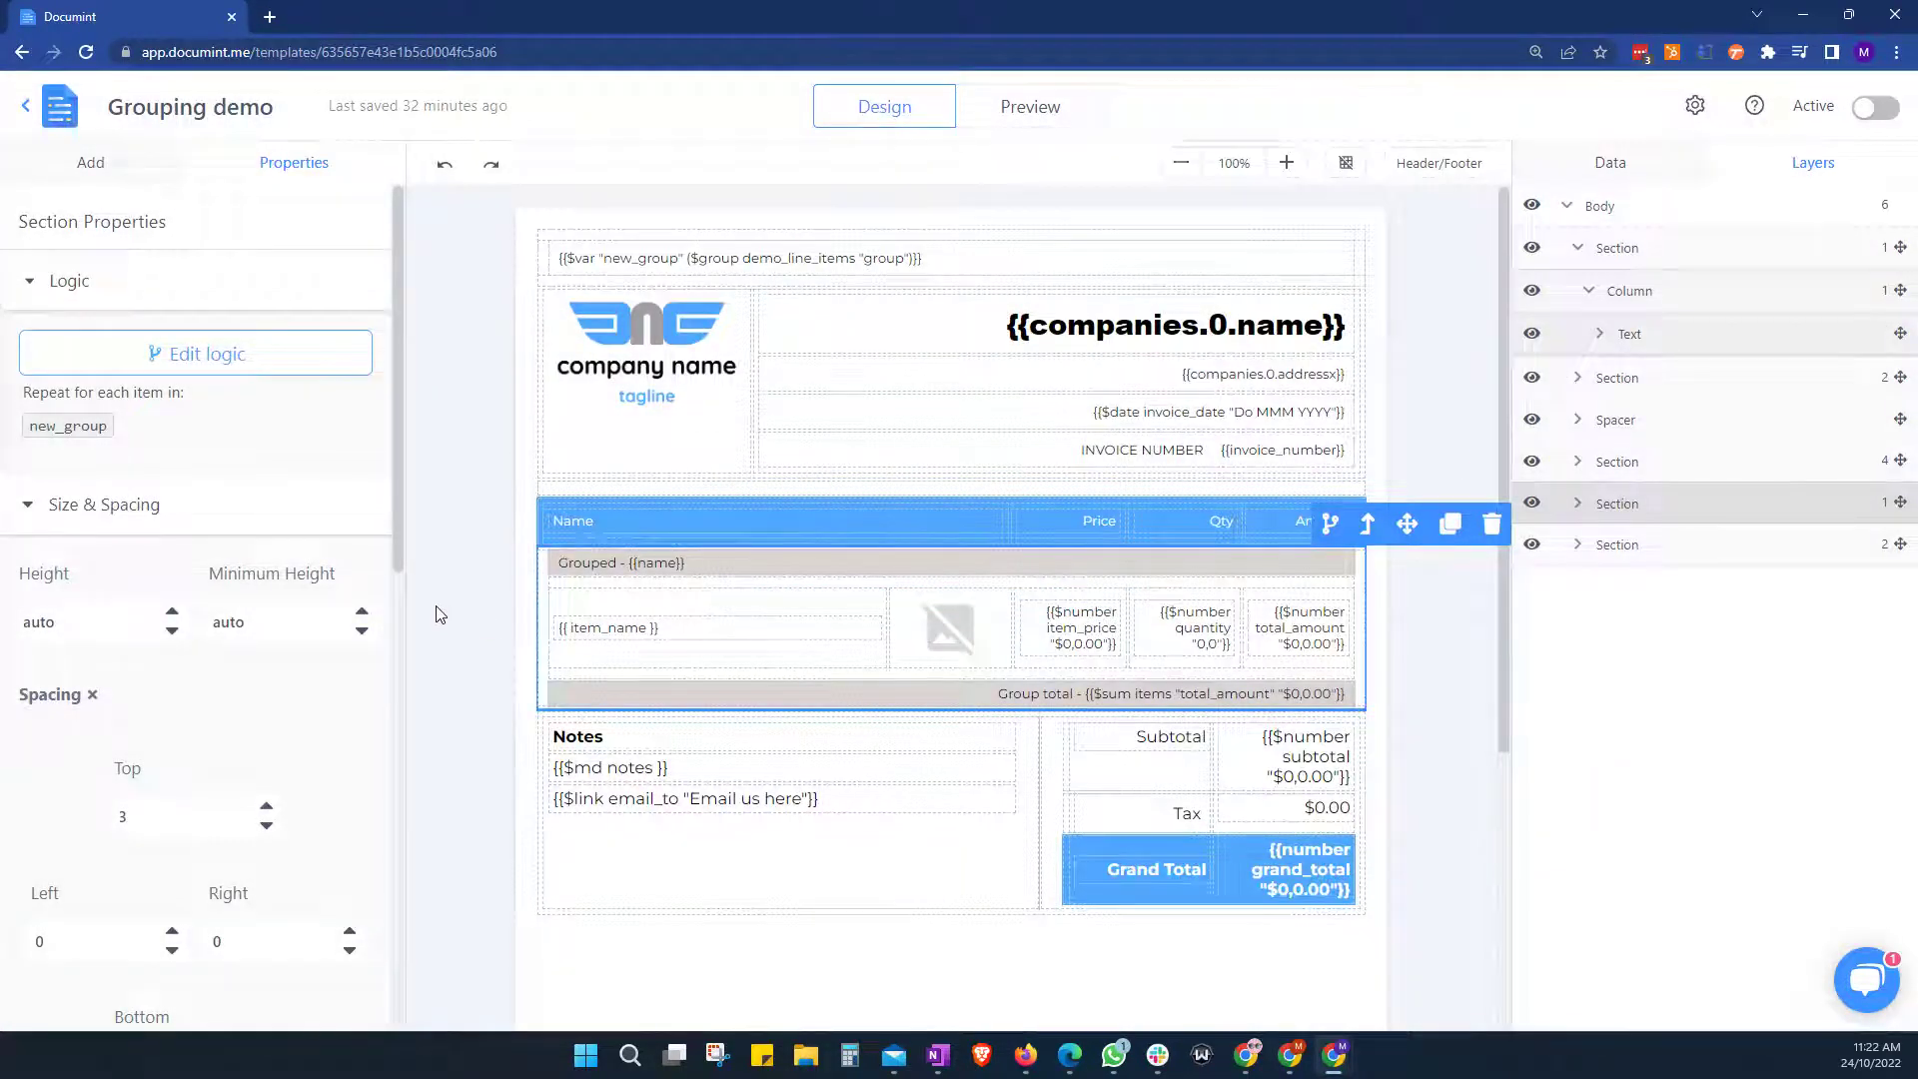
left_click_drag(631, 574, 777, 576)
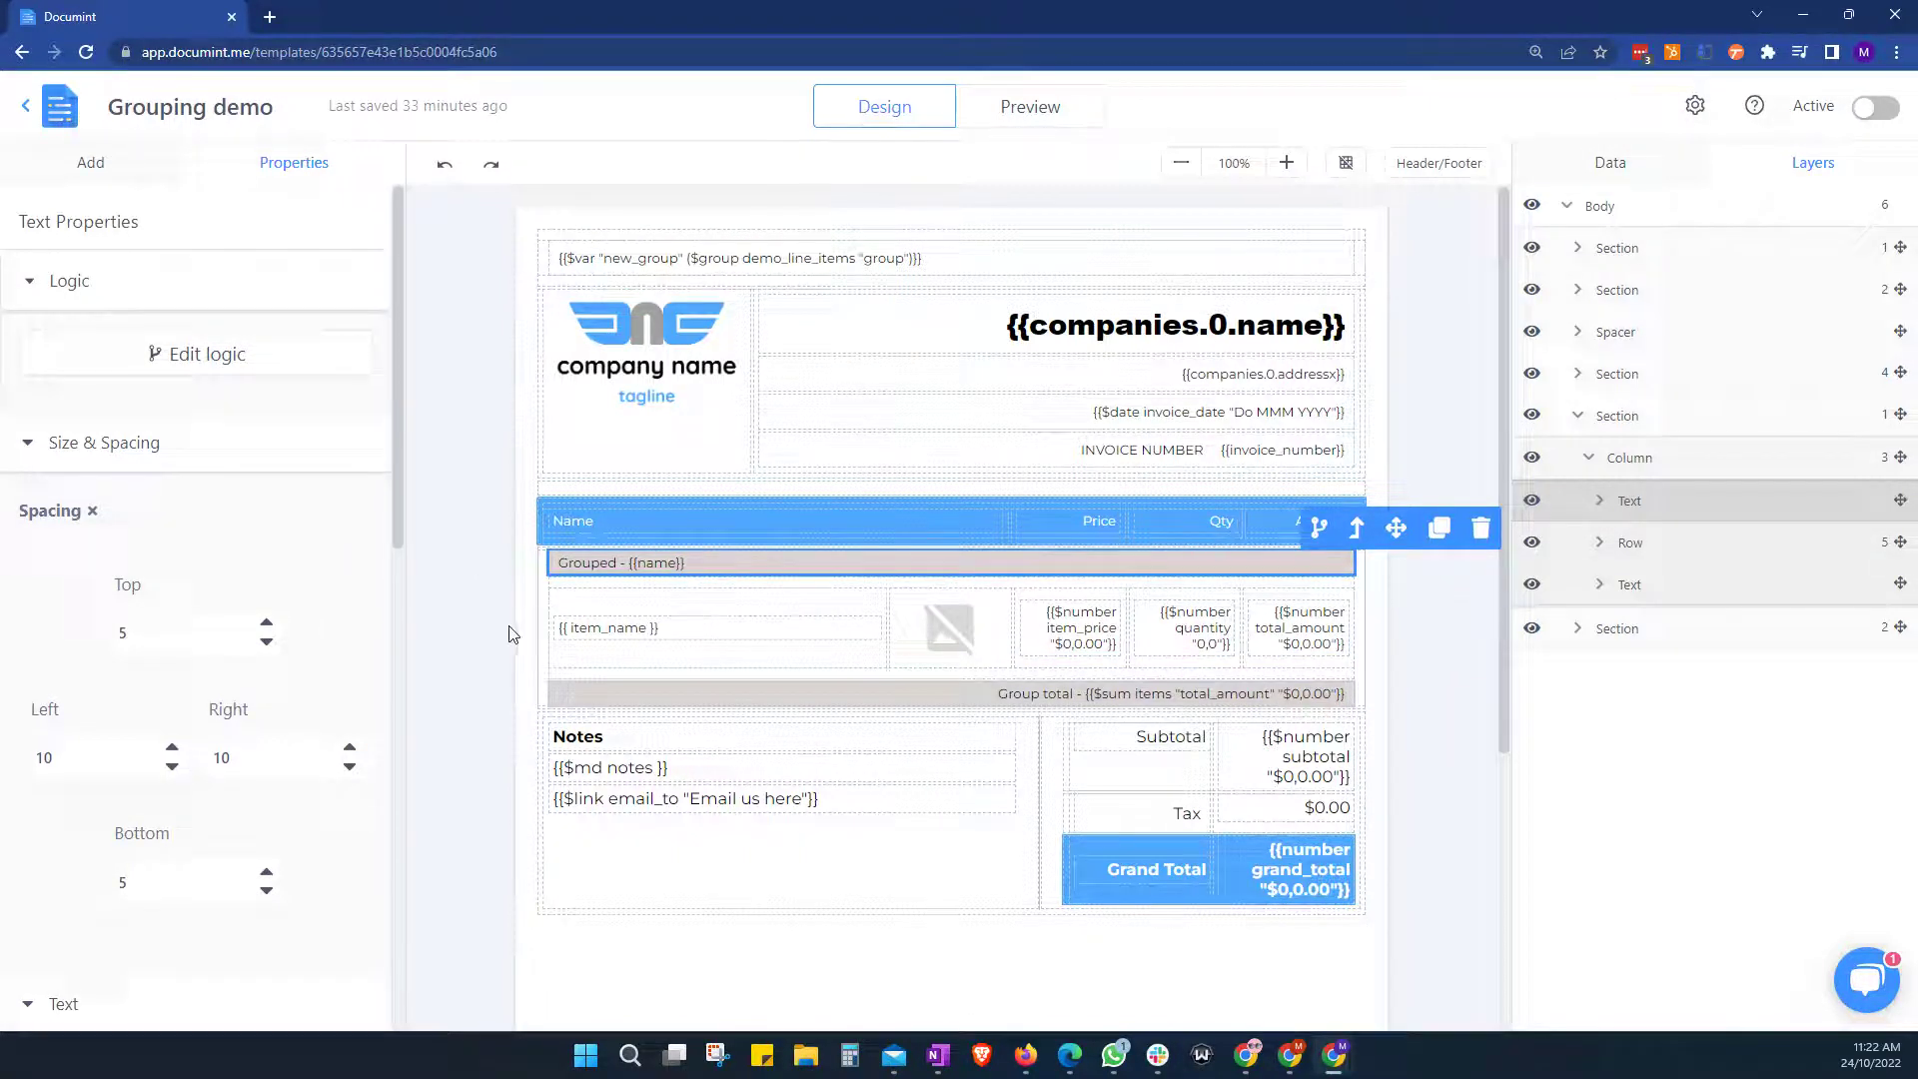
Select the line-item Row layer, which repeats over items sorted by item_name:asc
left_click(1663, 544)
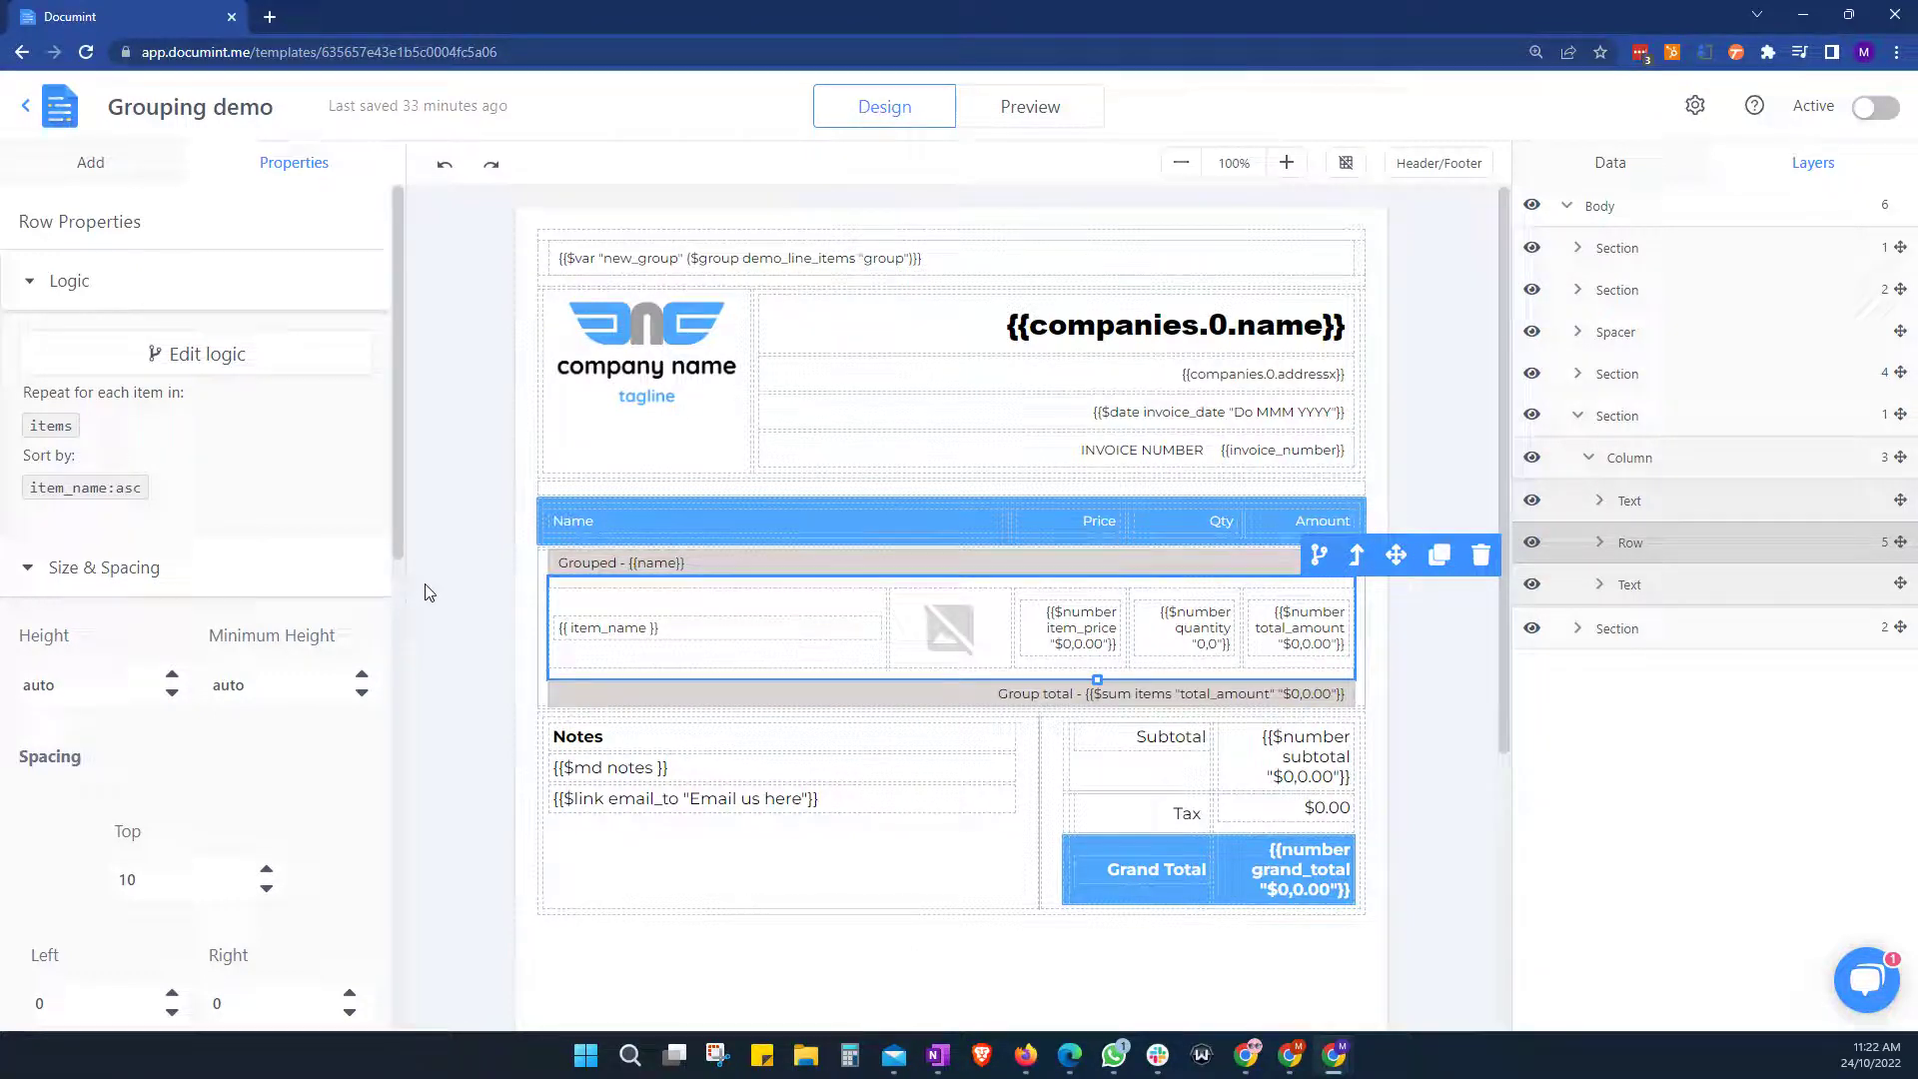
left_click(197, 358)
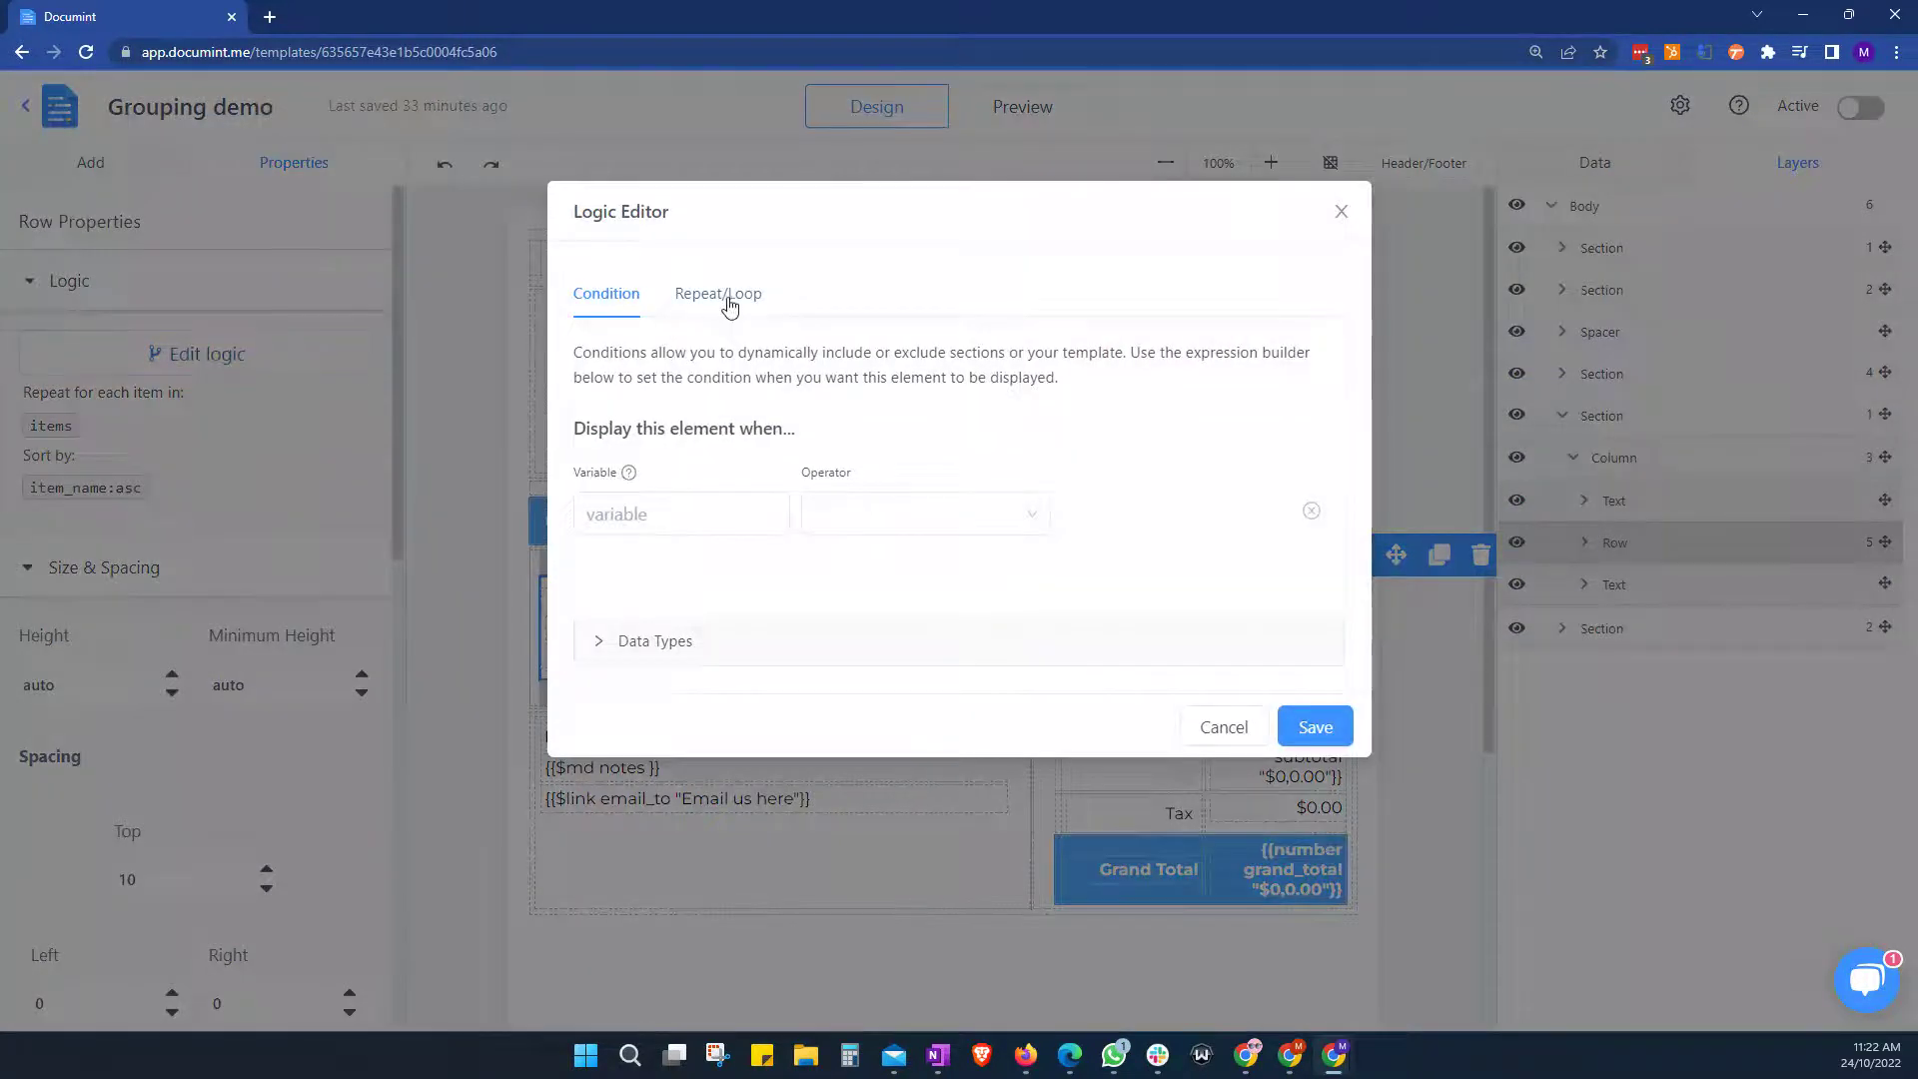
left_click(728, 305)
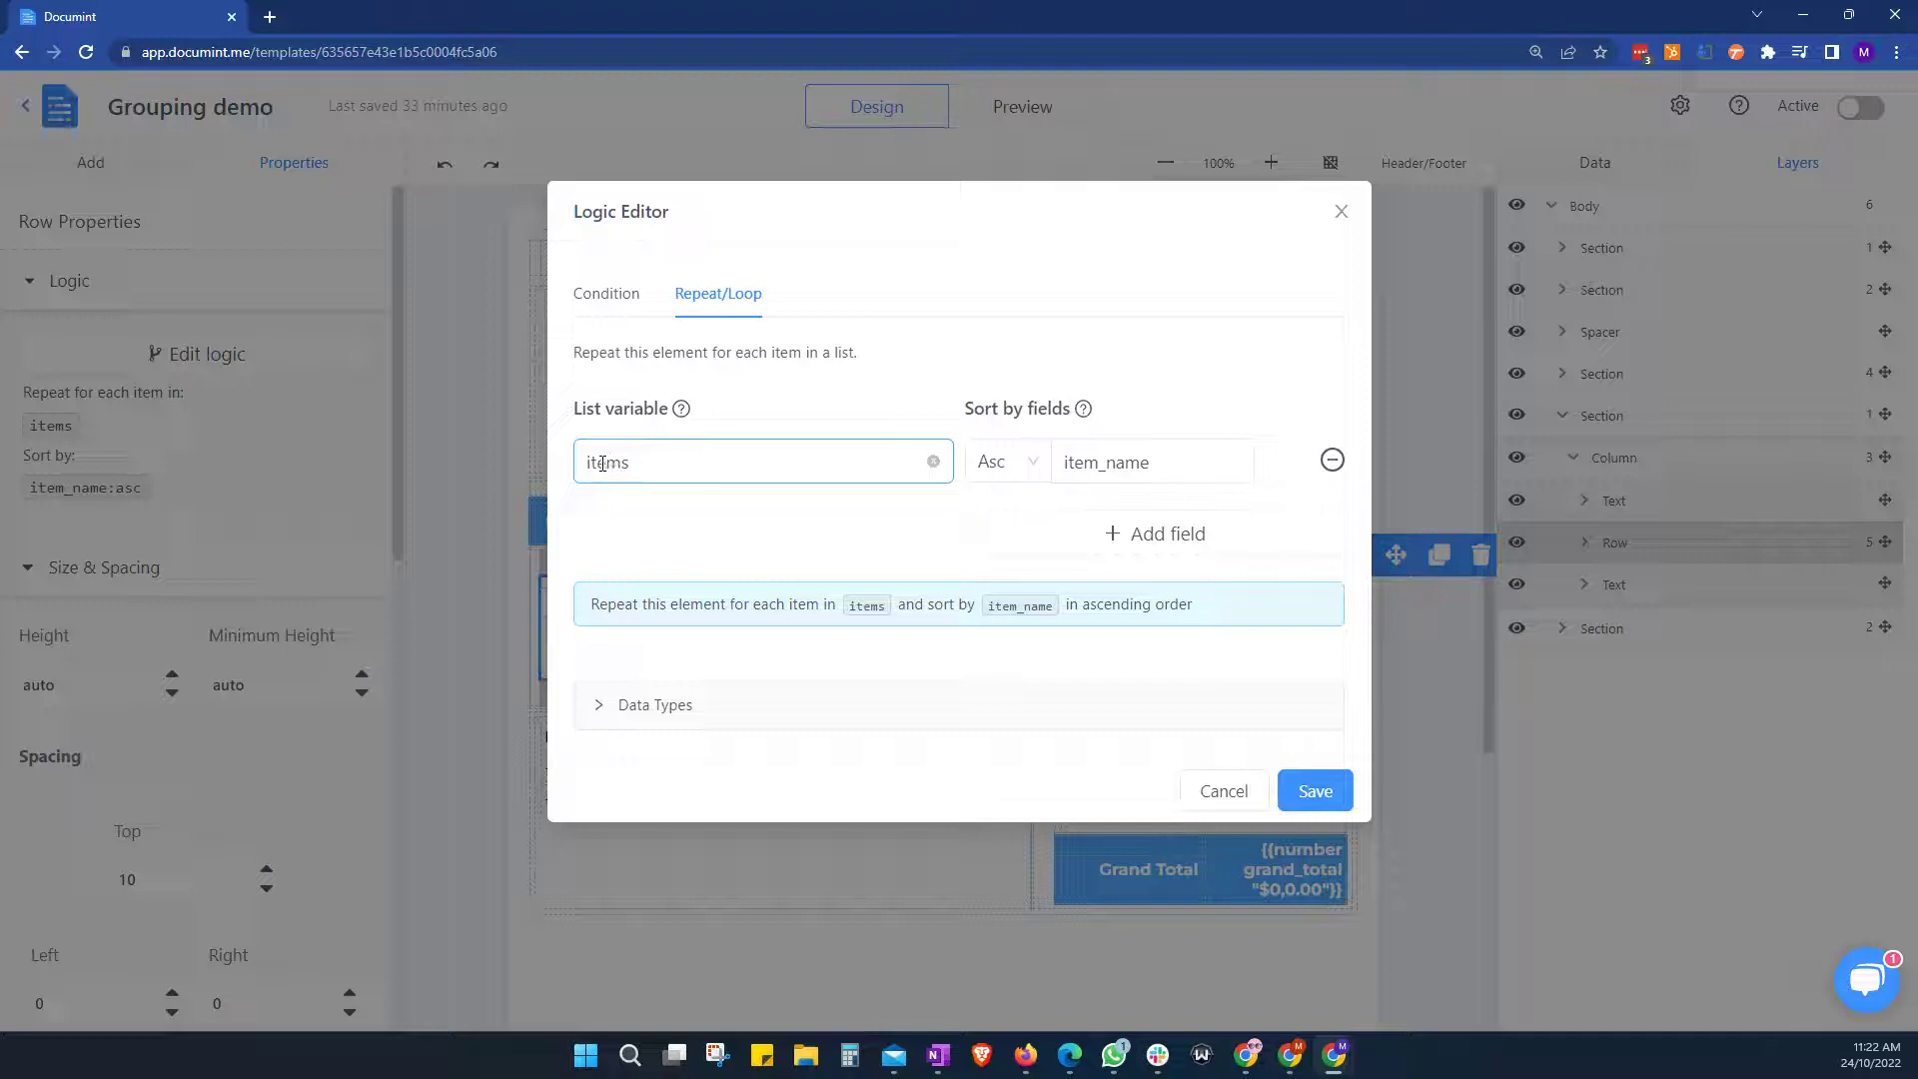
left_click(1166, 463)
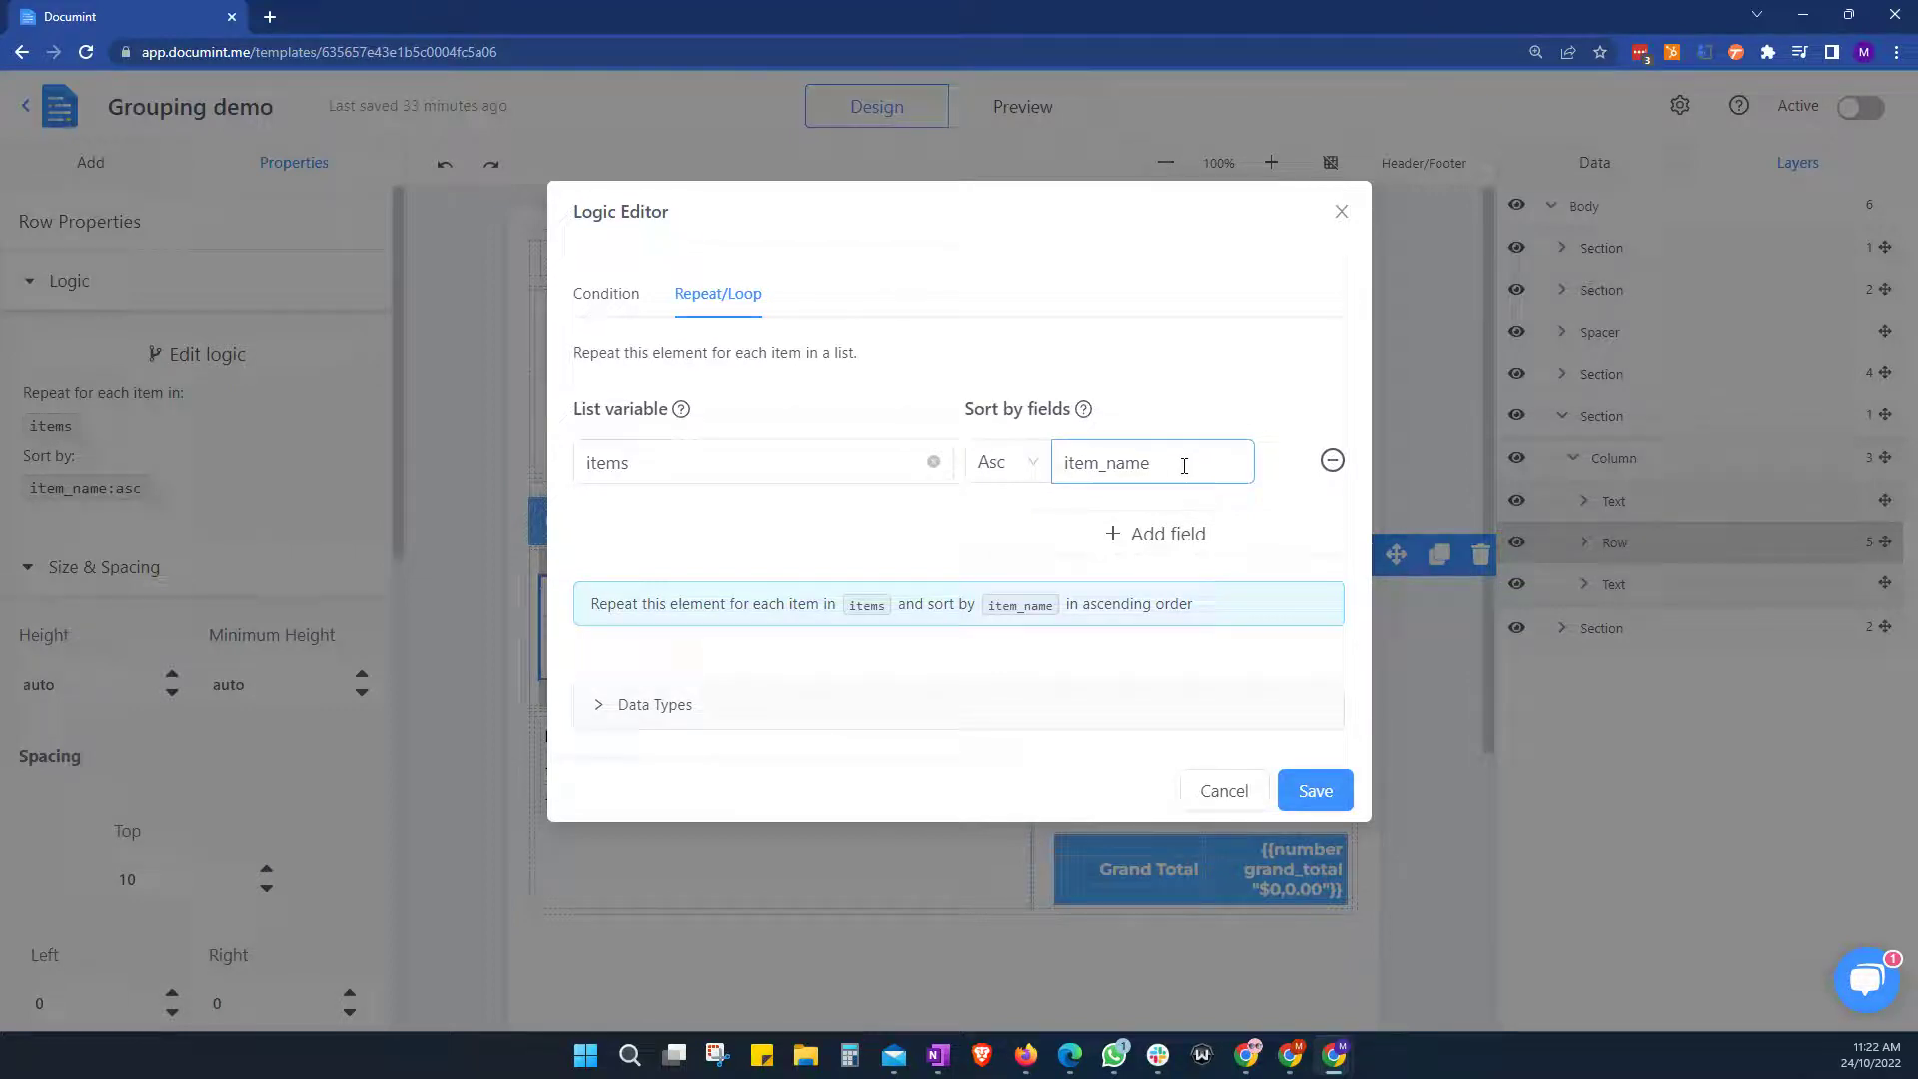
left_click(1182, 466)
left_click(1315, 791)
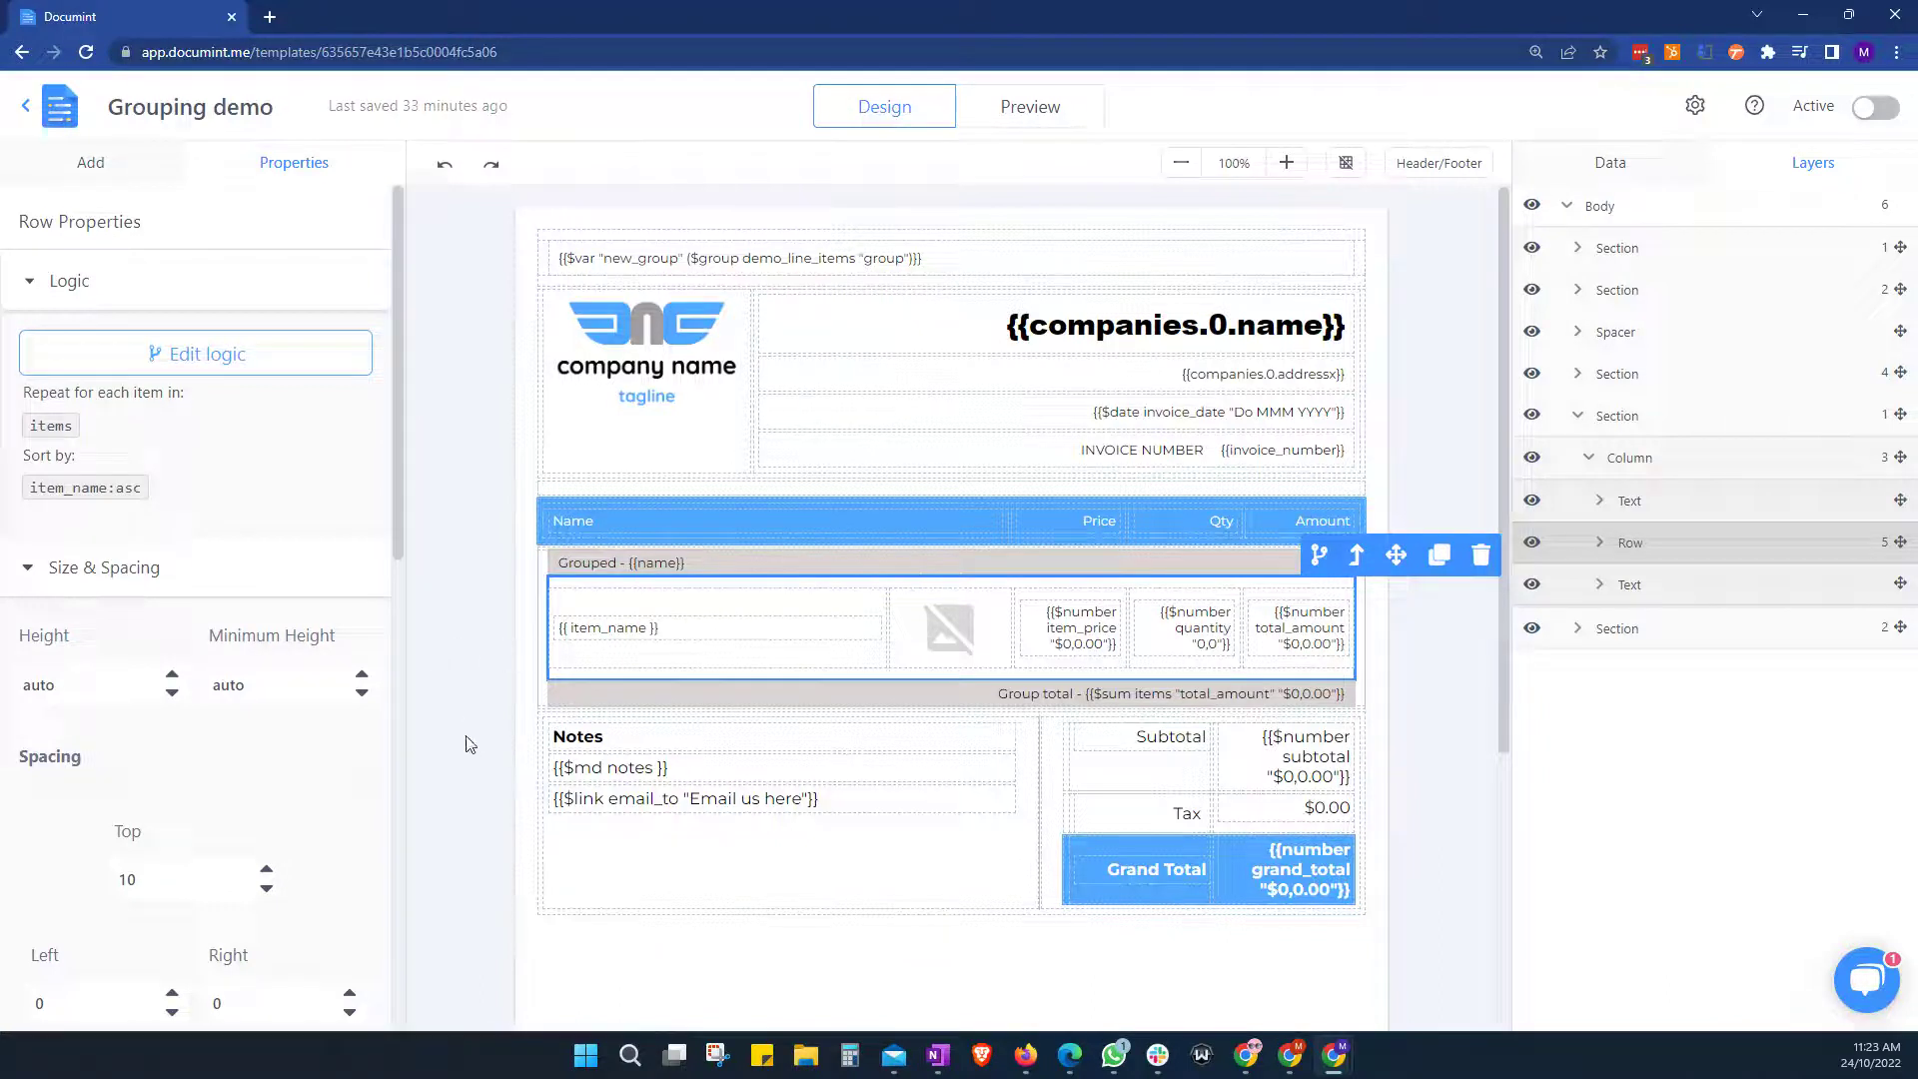
left_click(1725, 594)
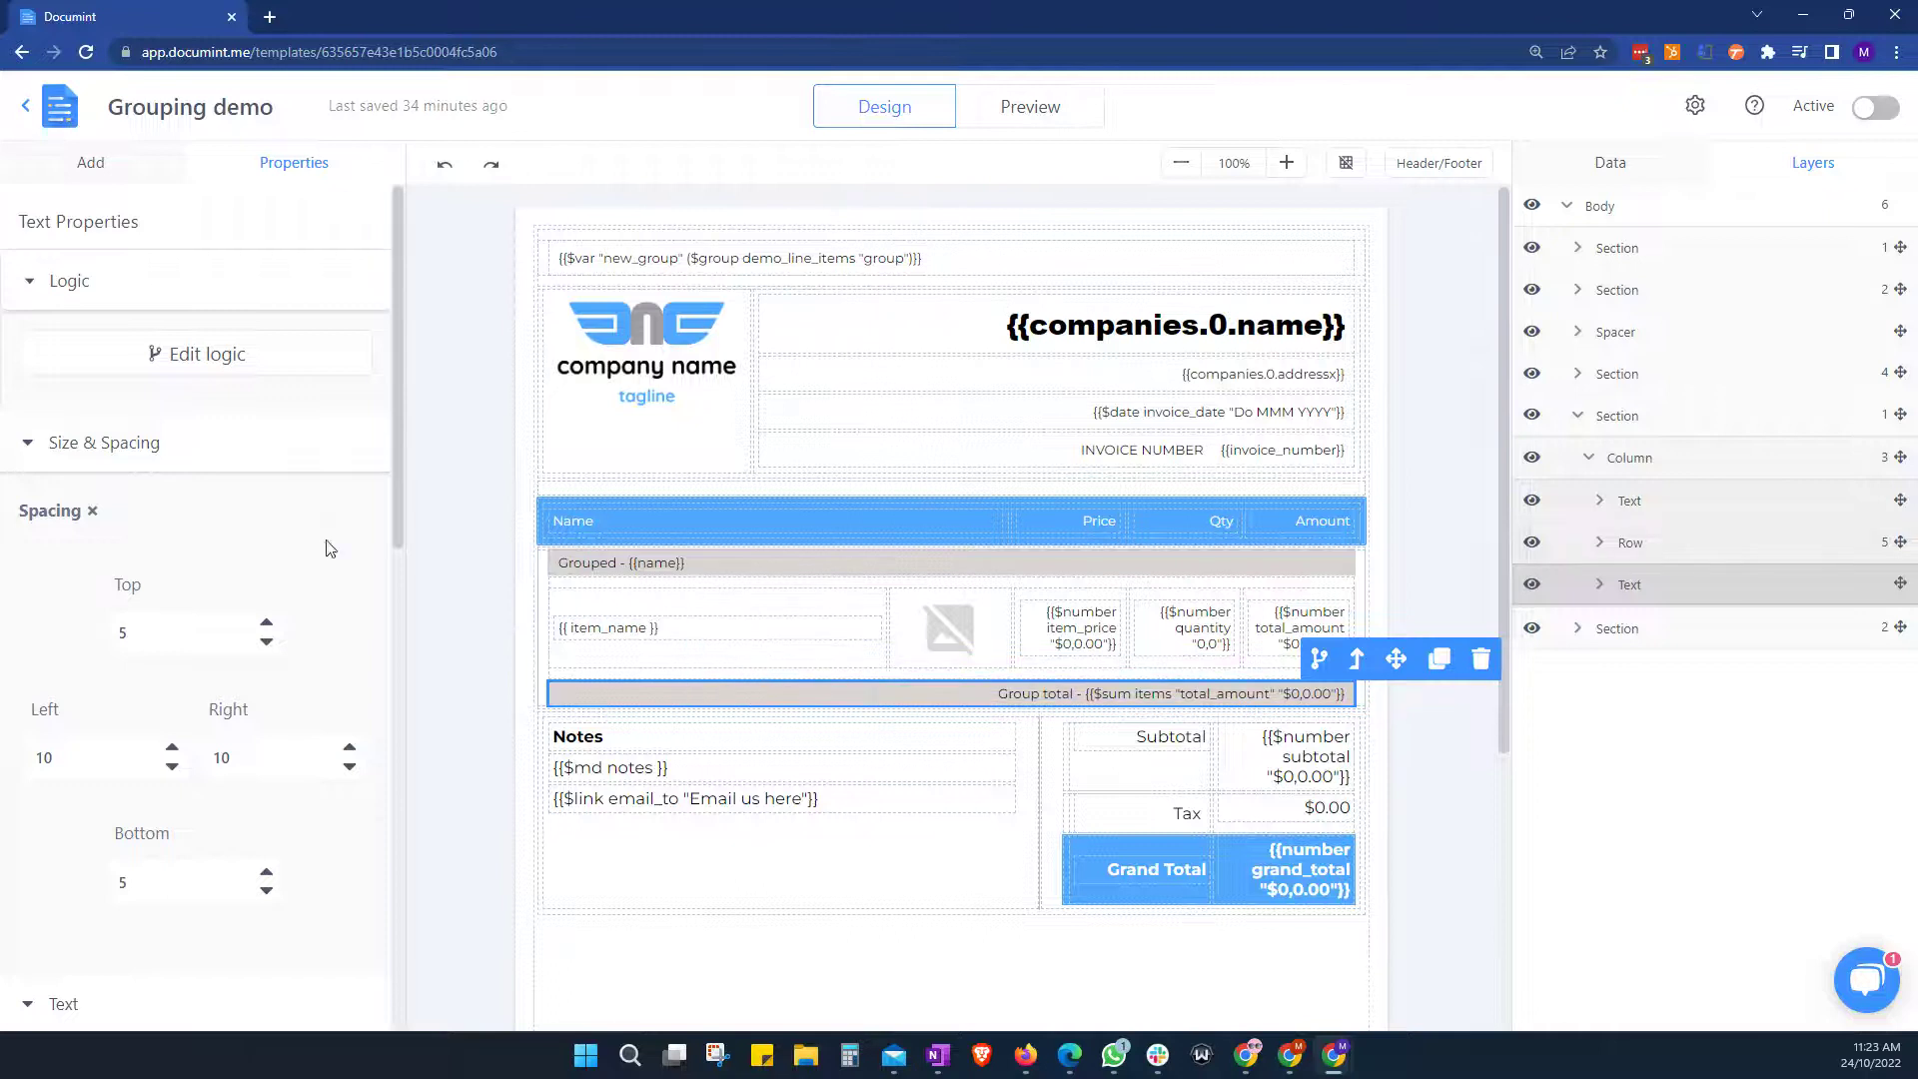
left_click(459, 536)
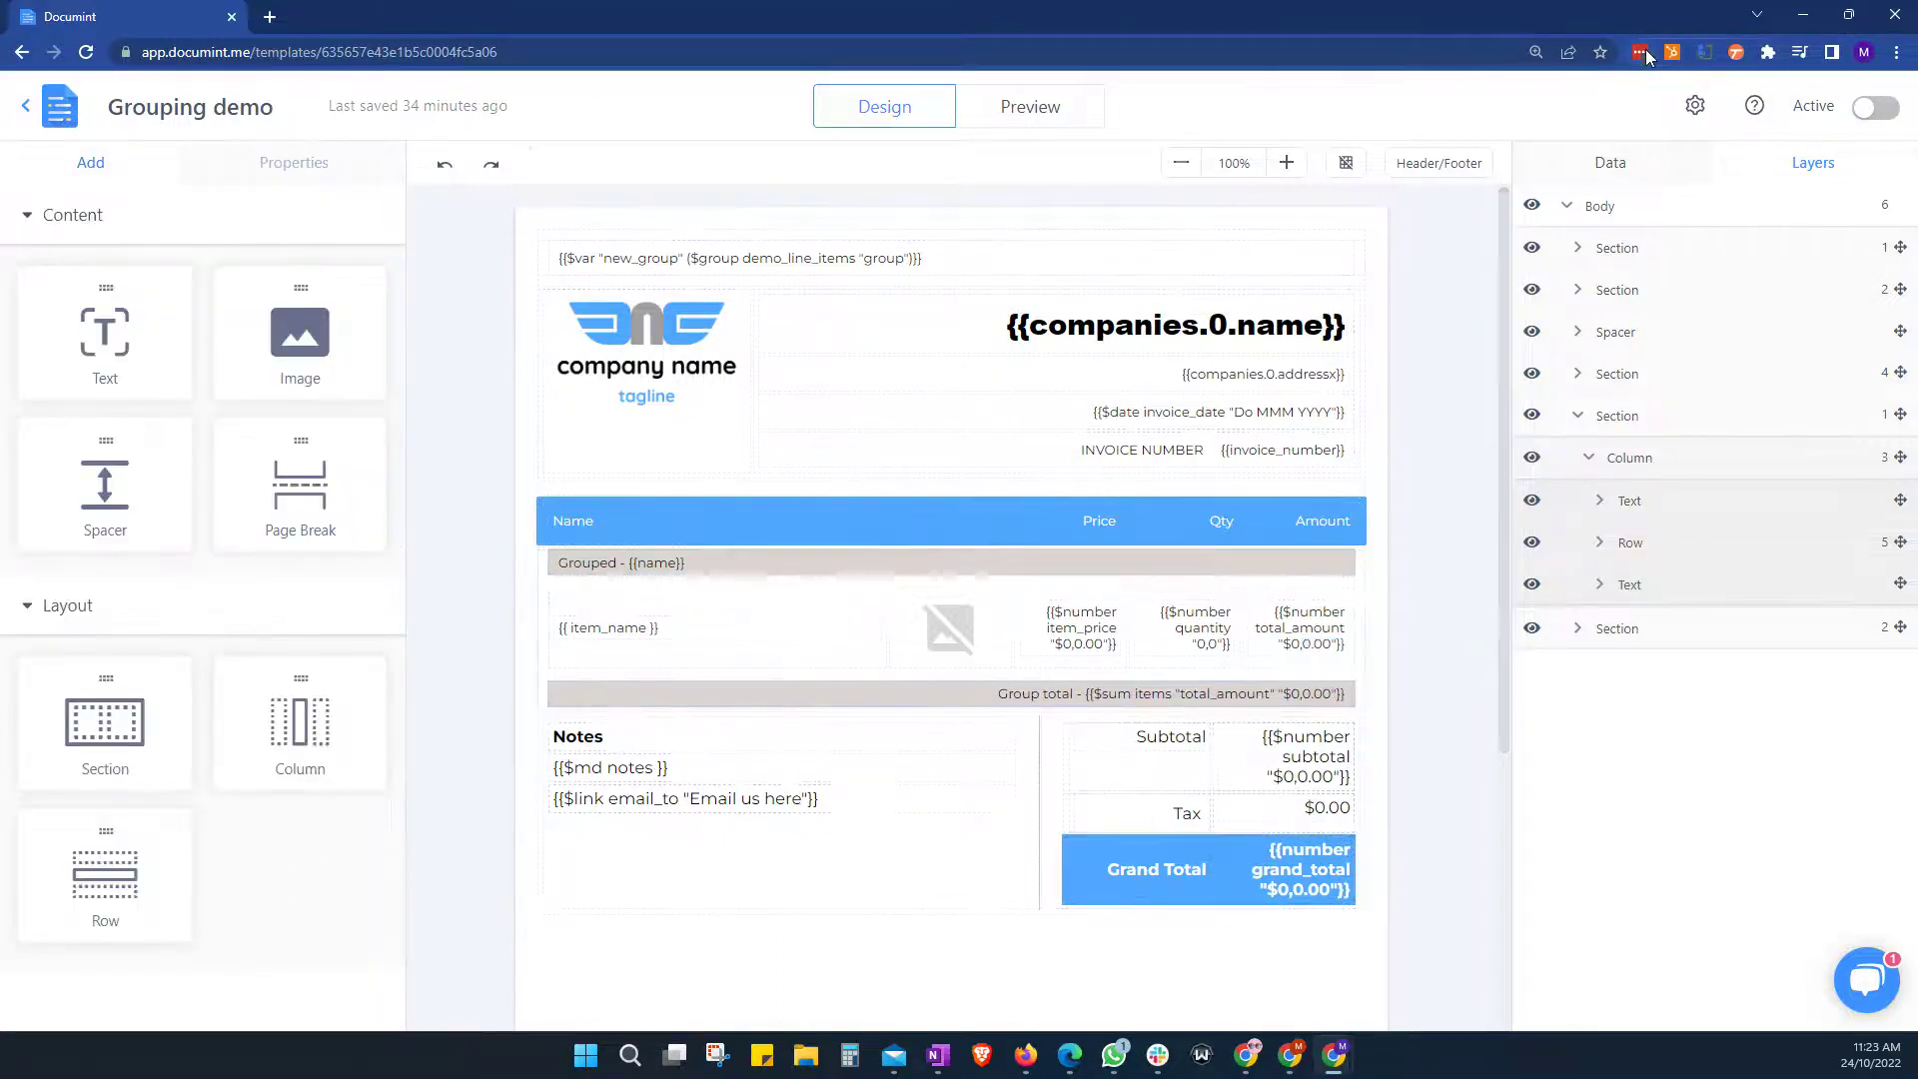
mouse_move(1849, 14)
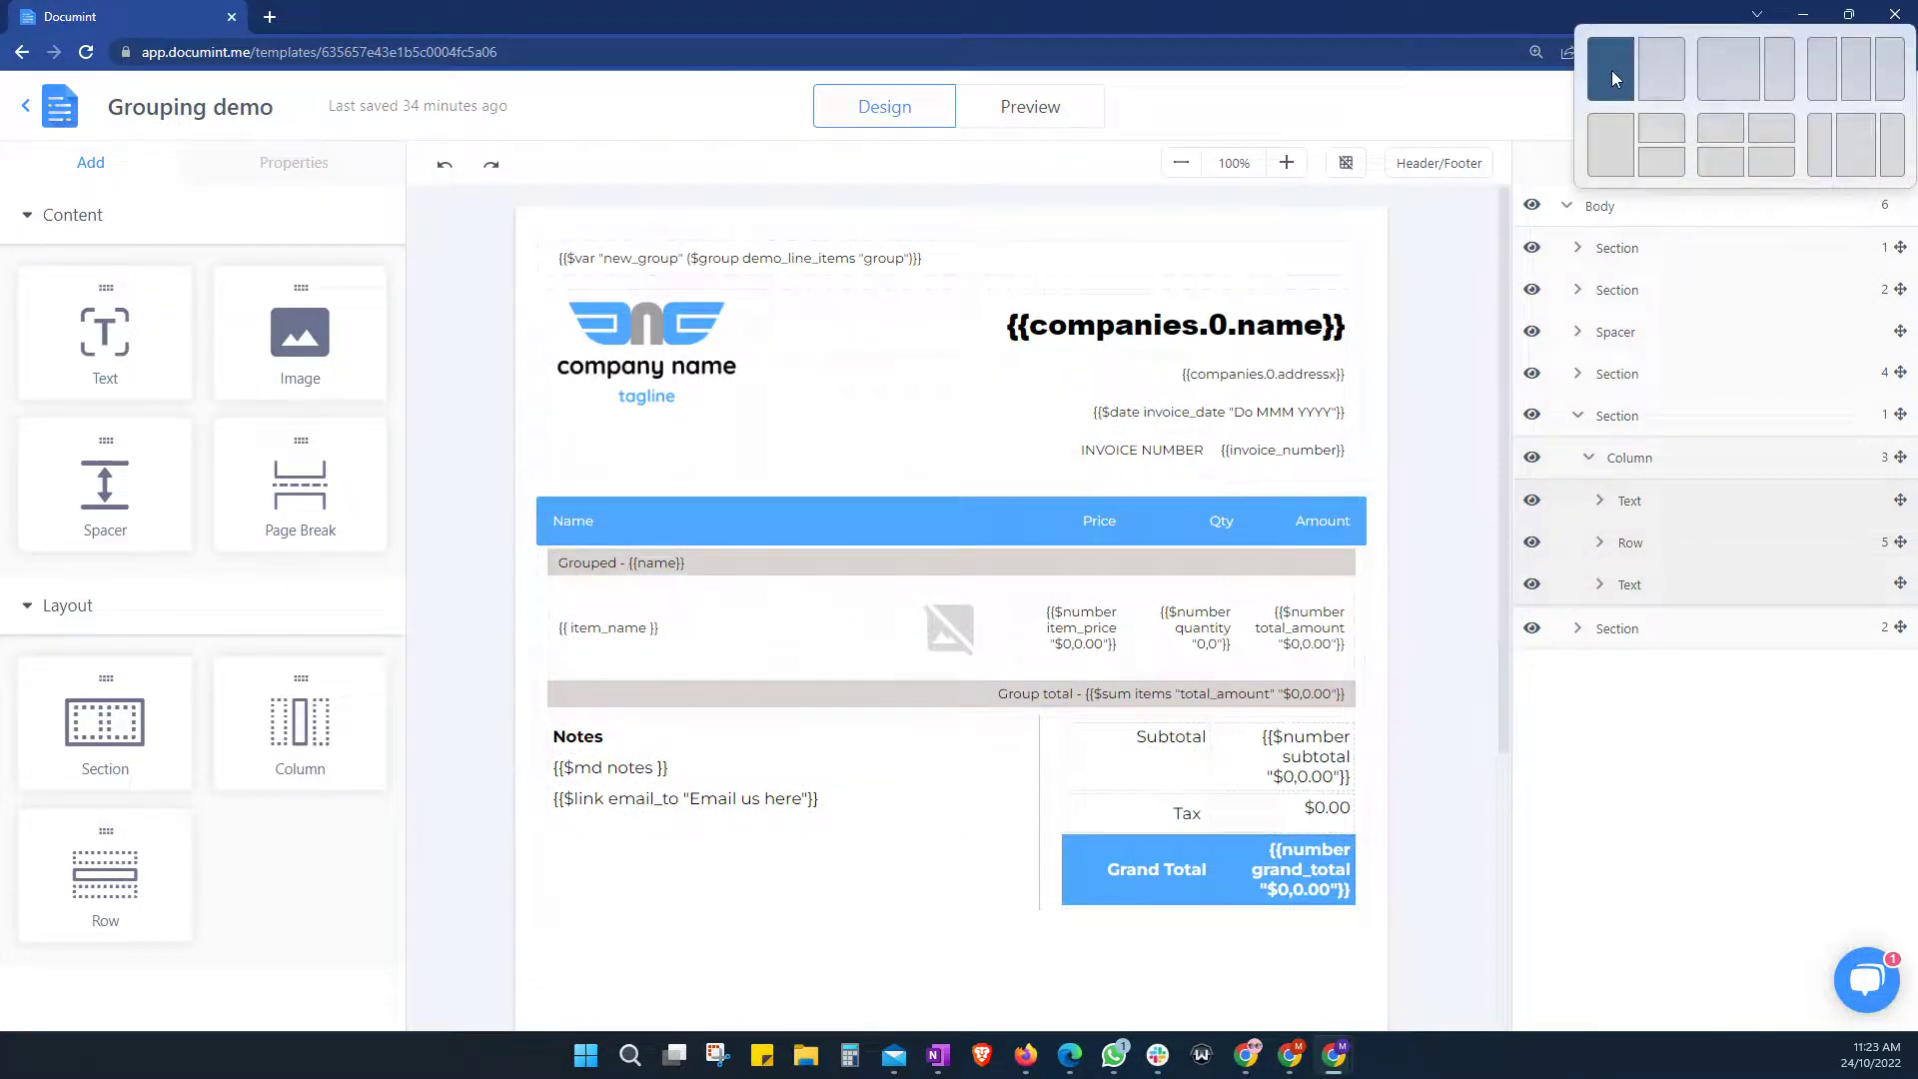
Bring Airtable full screen, check Demo line items, and return to the Demo Invoices Group items view
left_click(1661, 67)
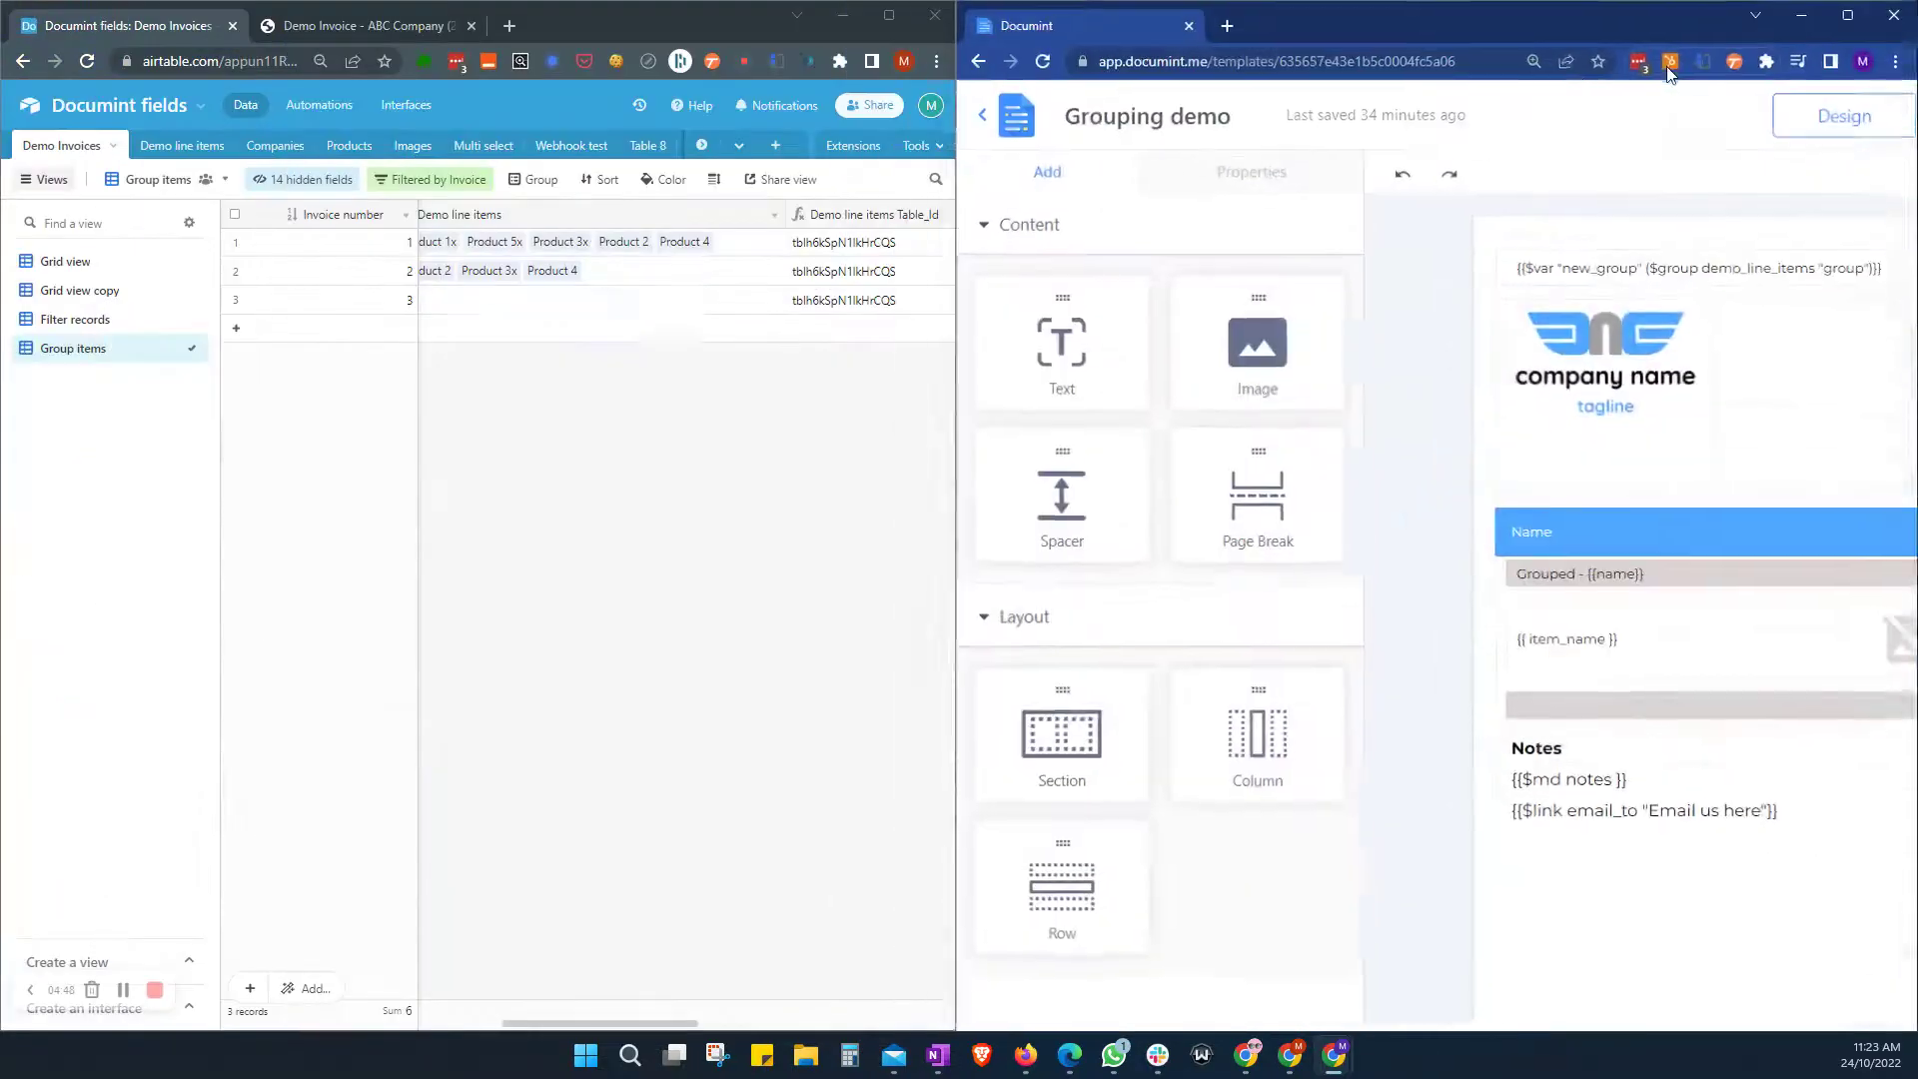
left_click(895, 16)
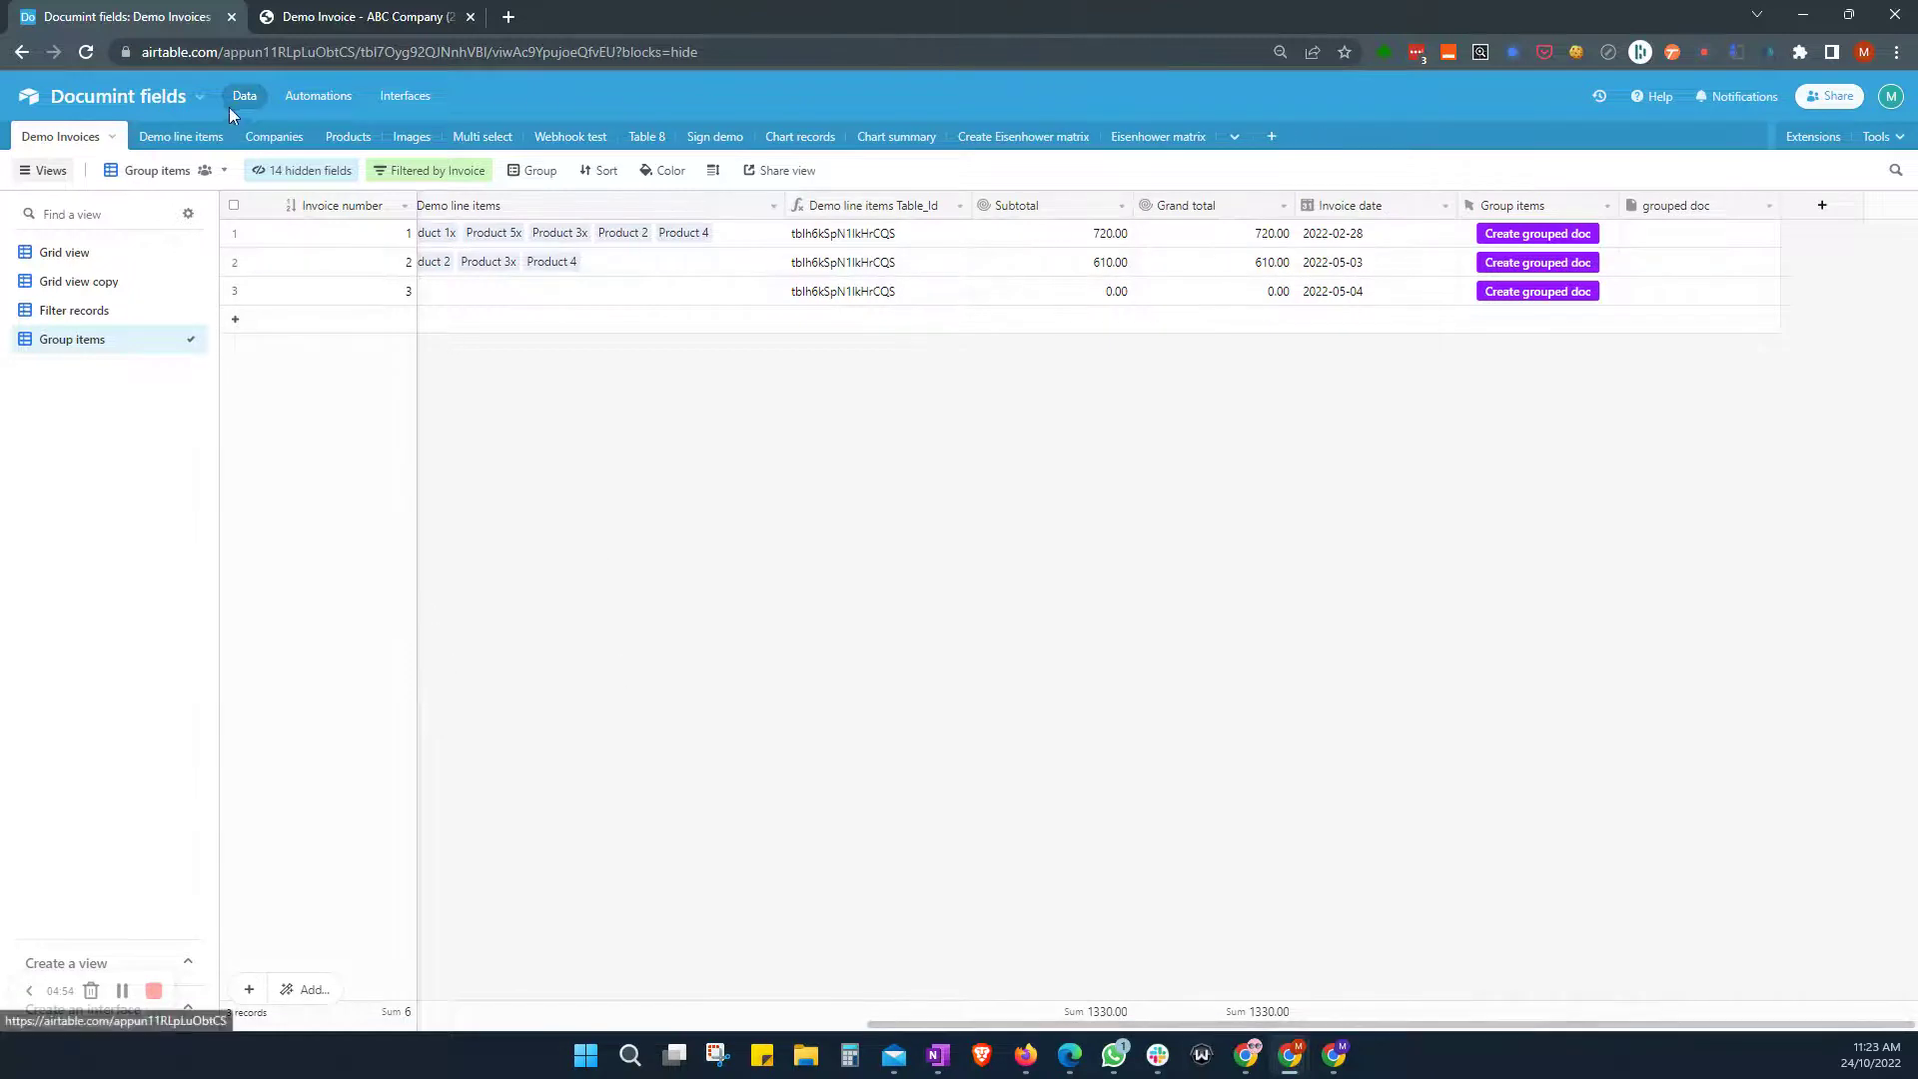
left_click(187, 145)
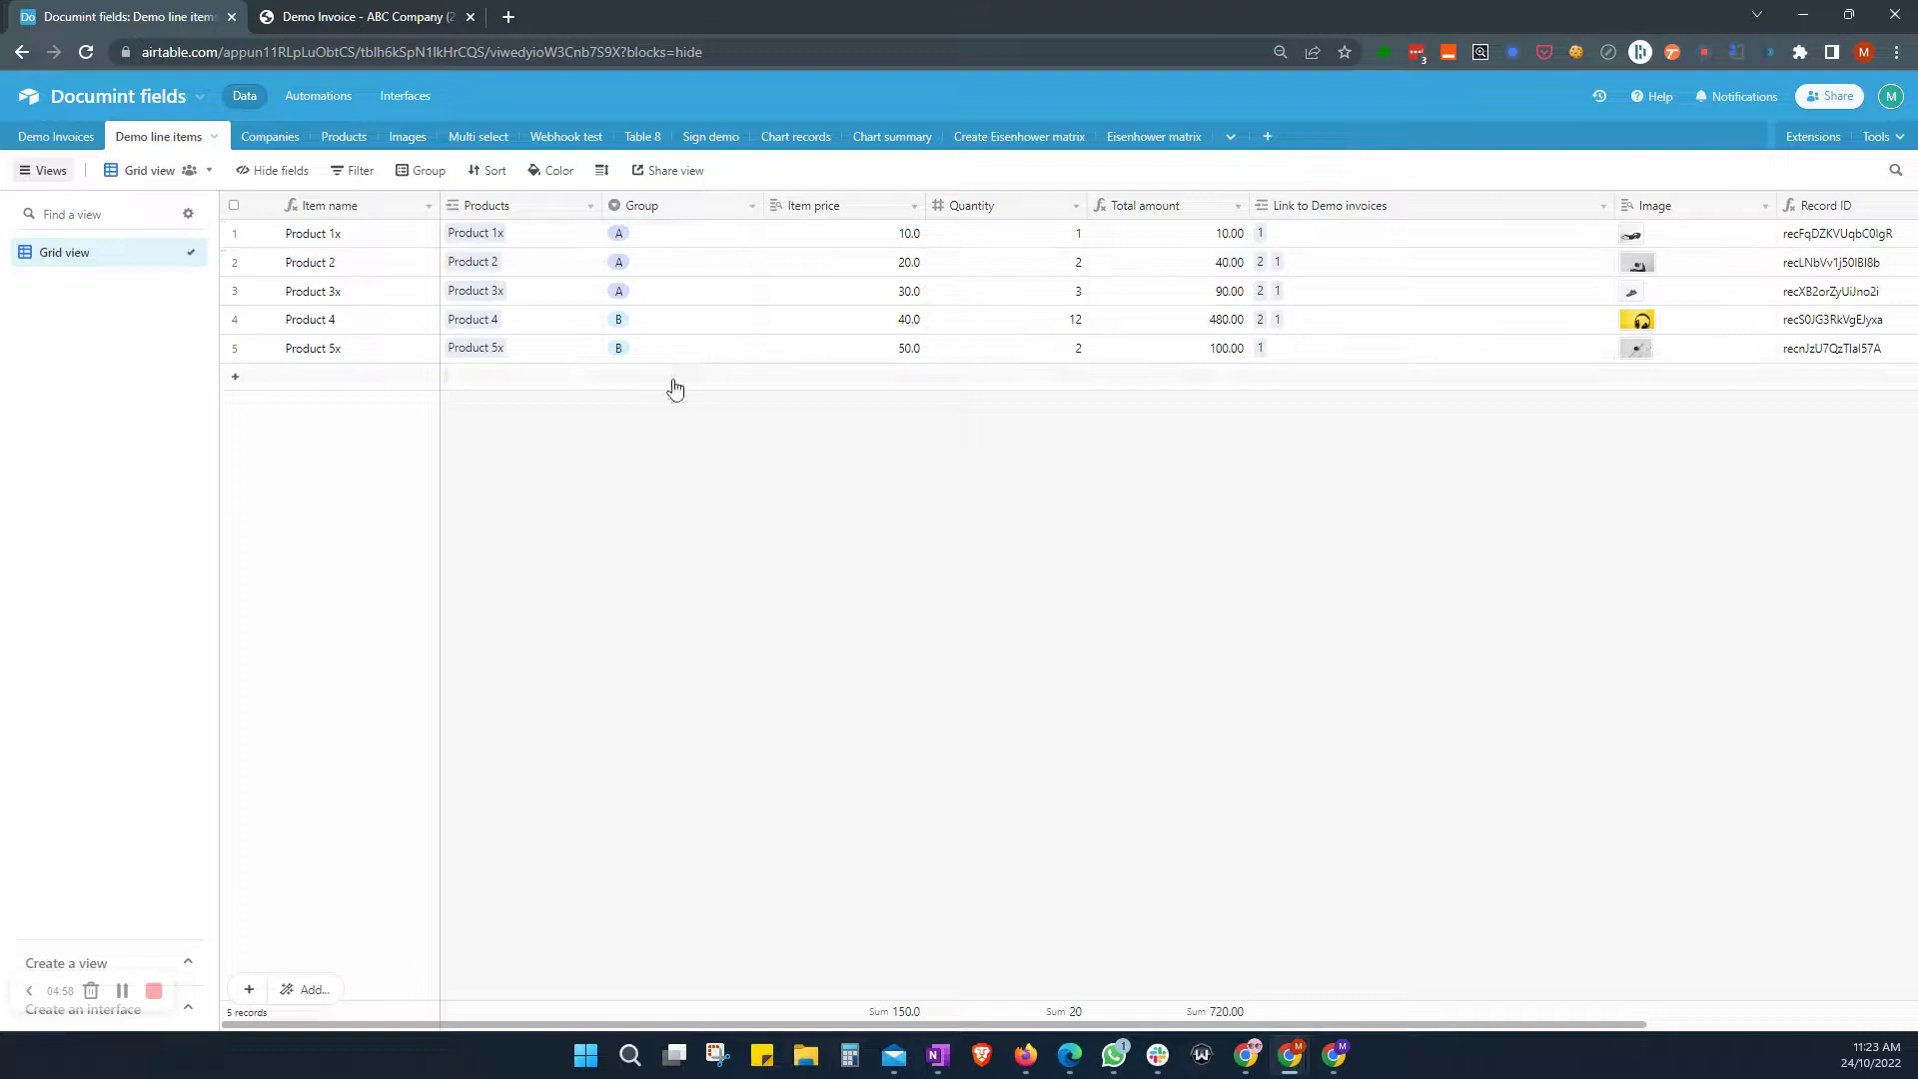
left_click(96, 150)
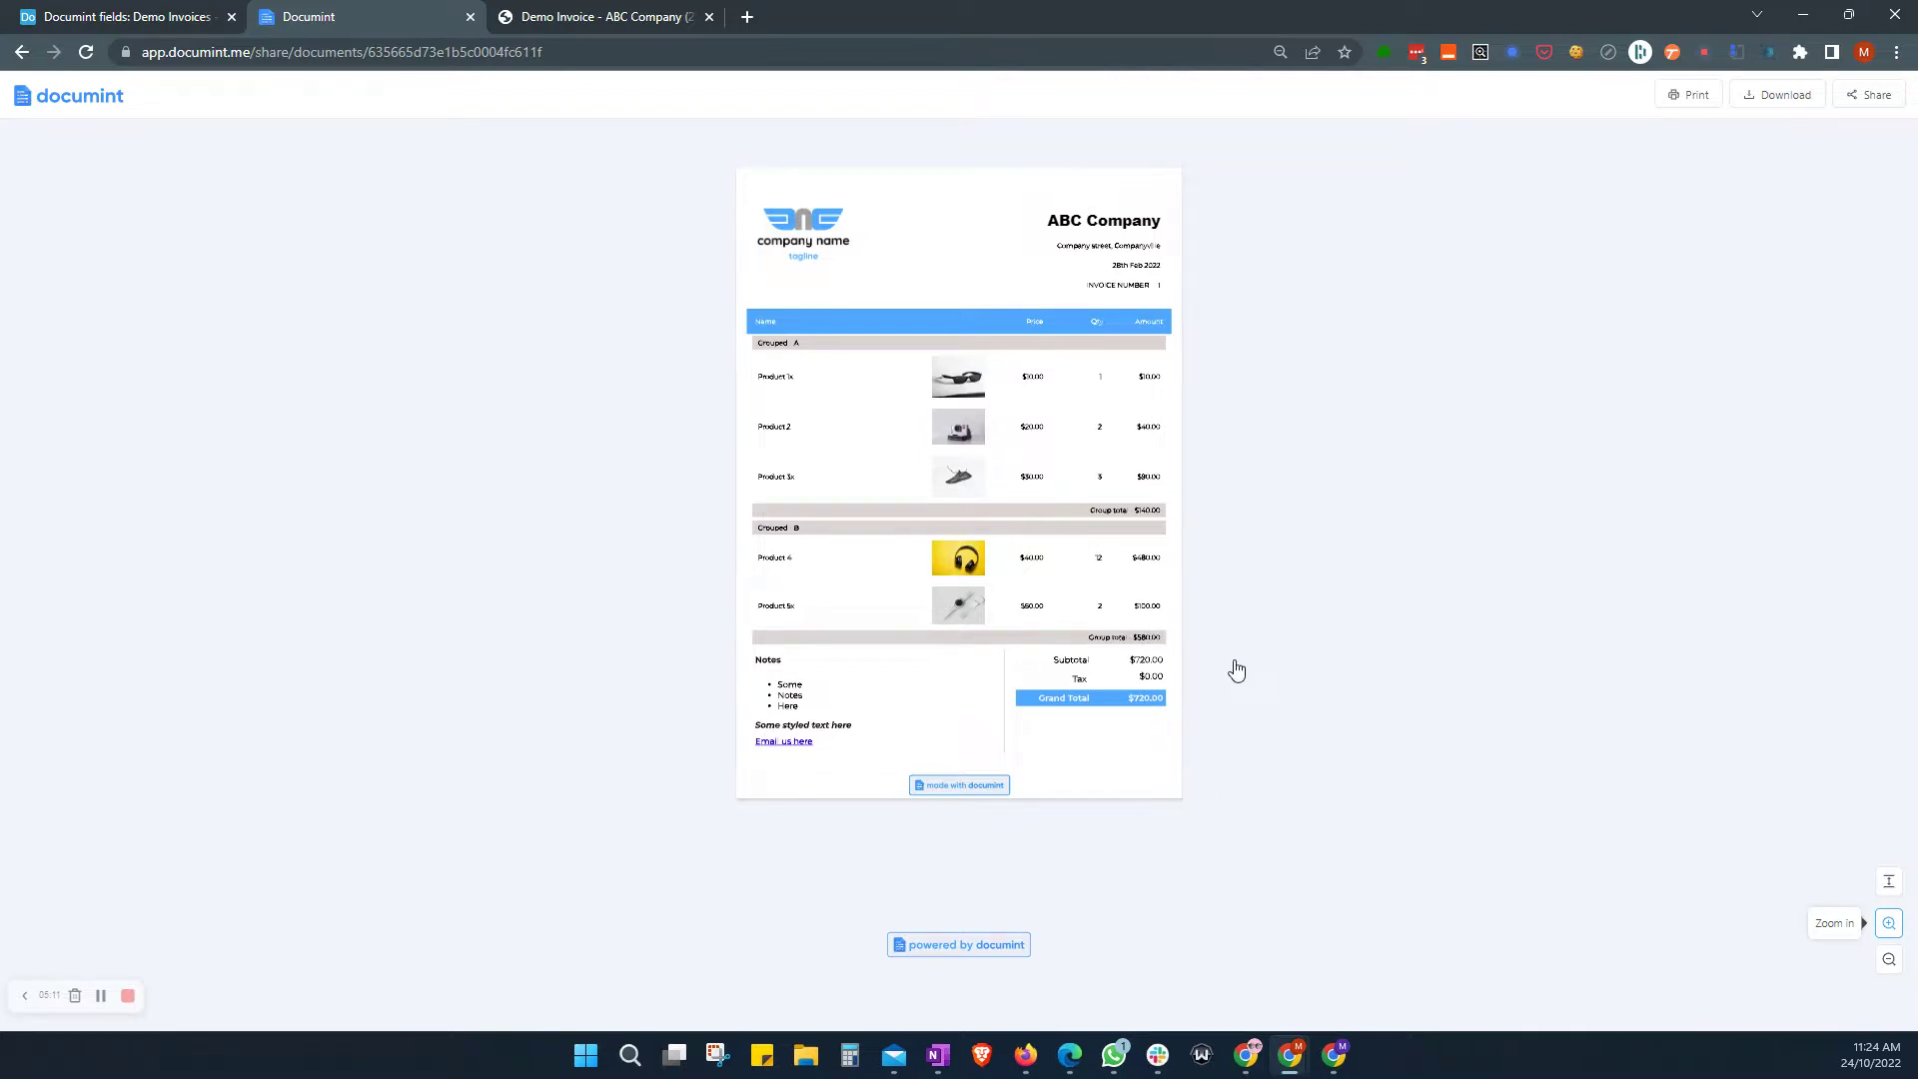
scroll(689, 424, "up", 3)
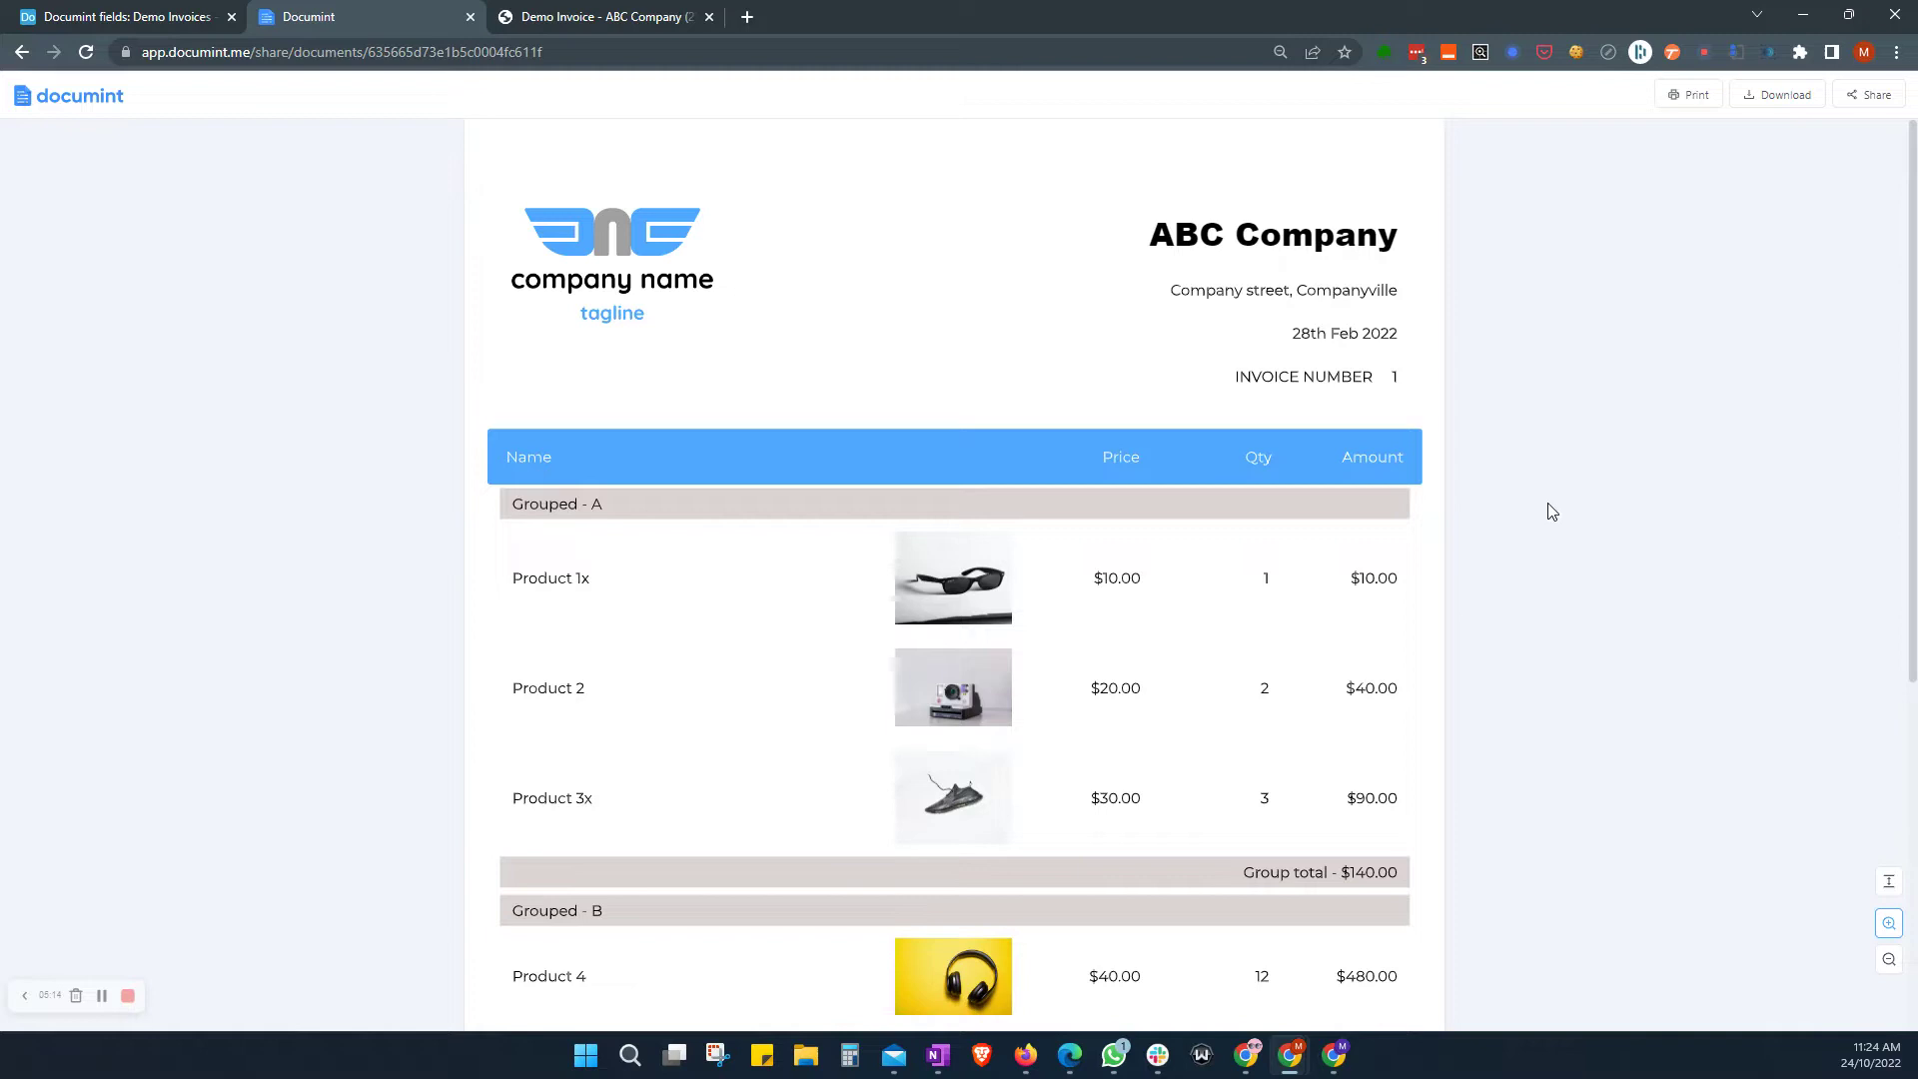
scroll(1545, 529, "down", 4)
scroll(1545, 537, "up", 1)
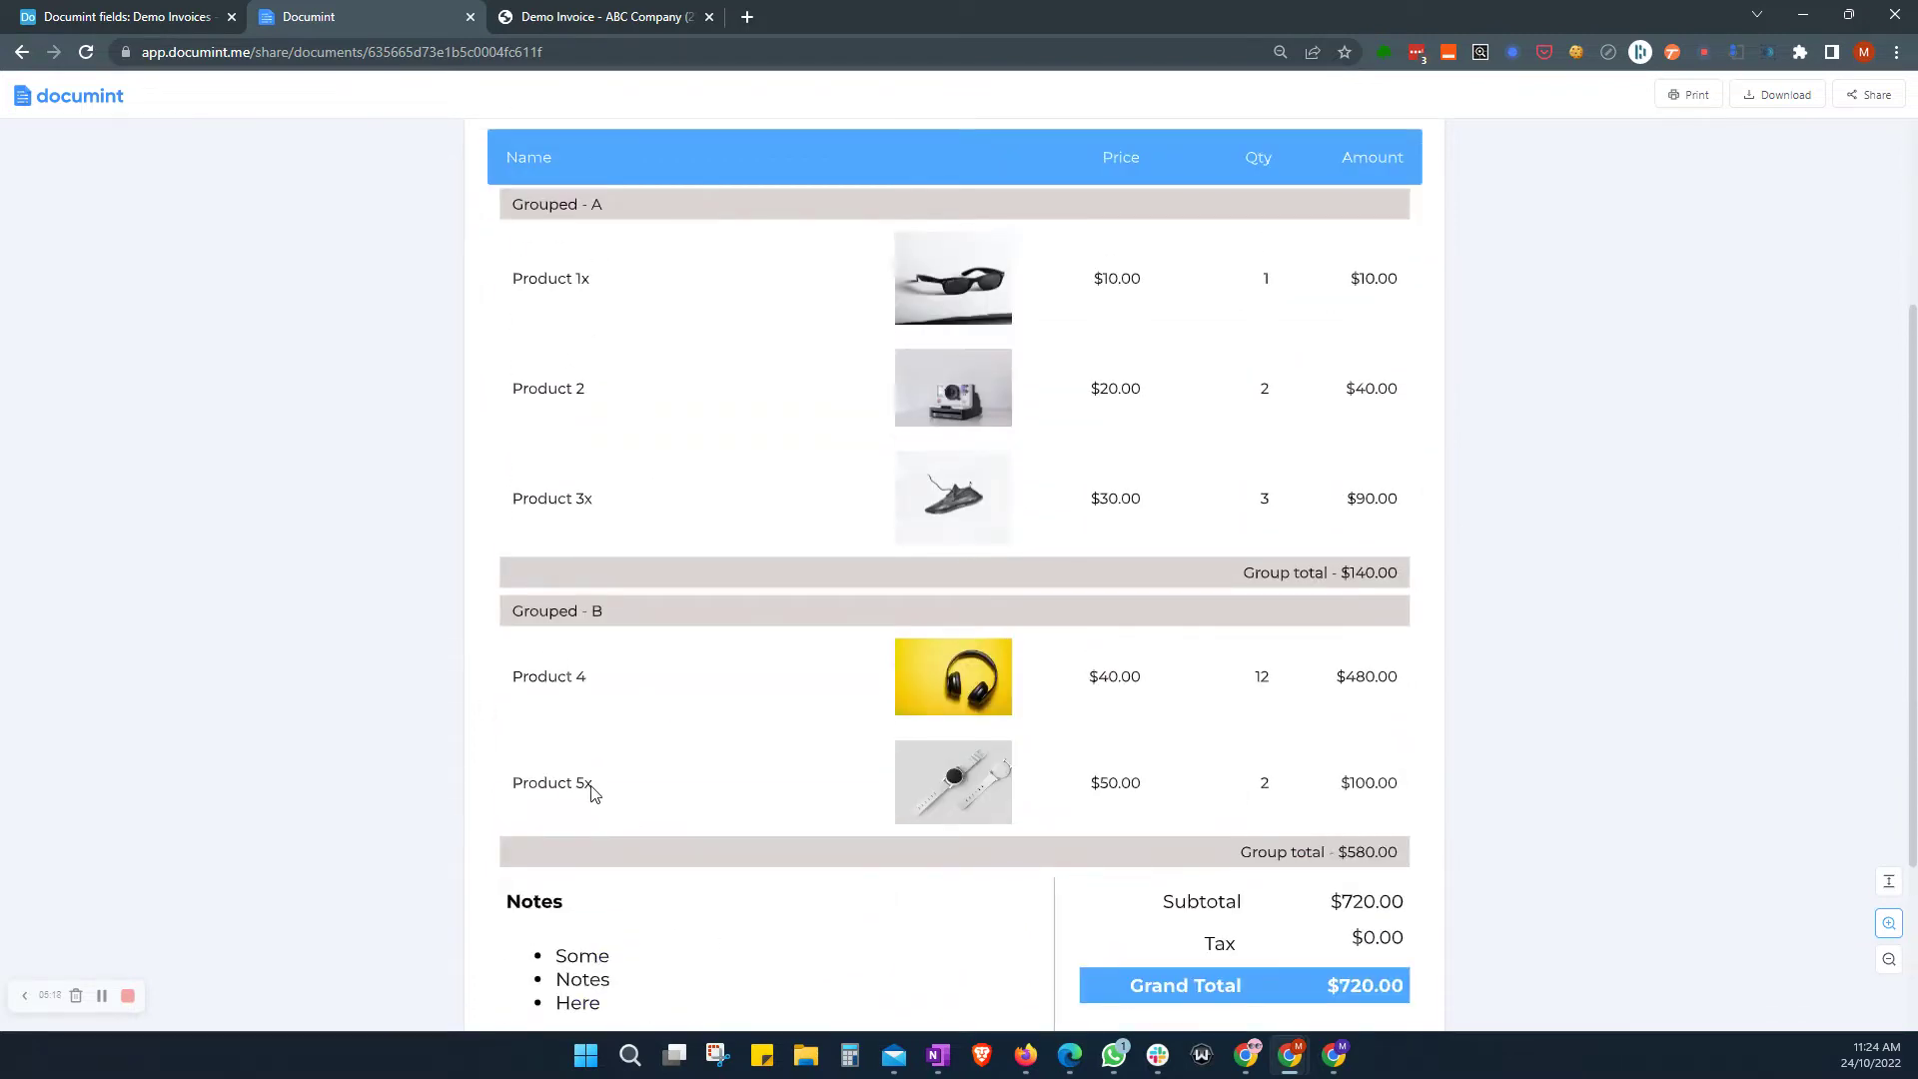
scroll(333, 704, "down", 3)
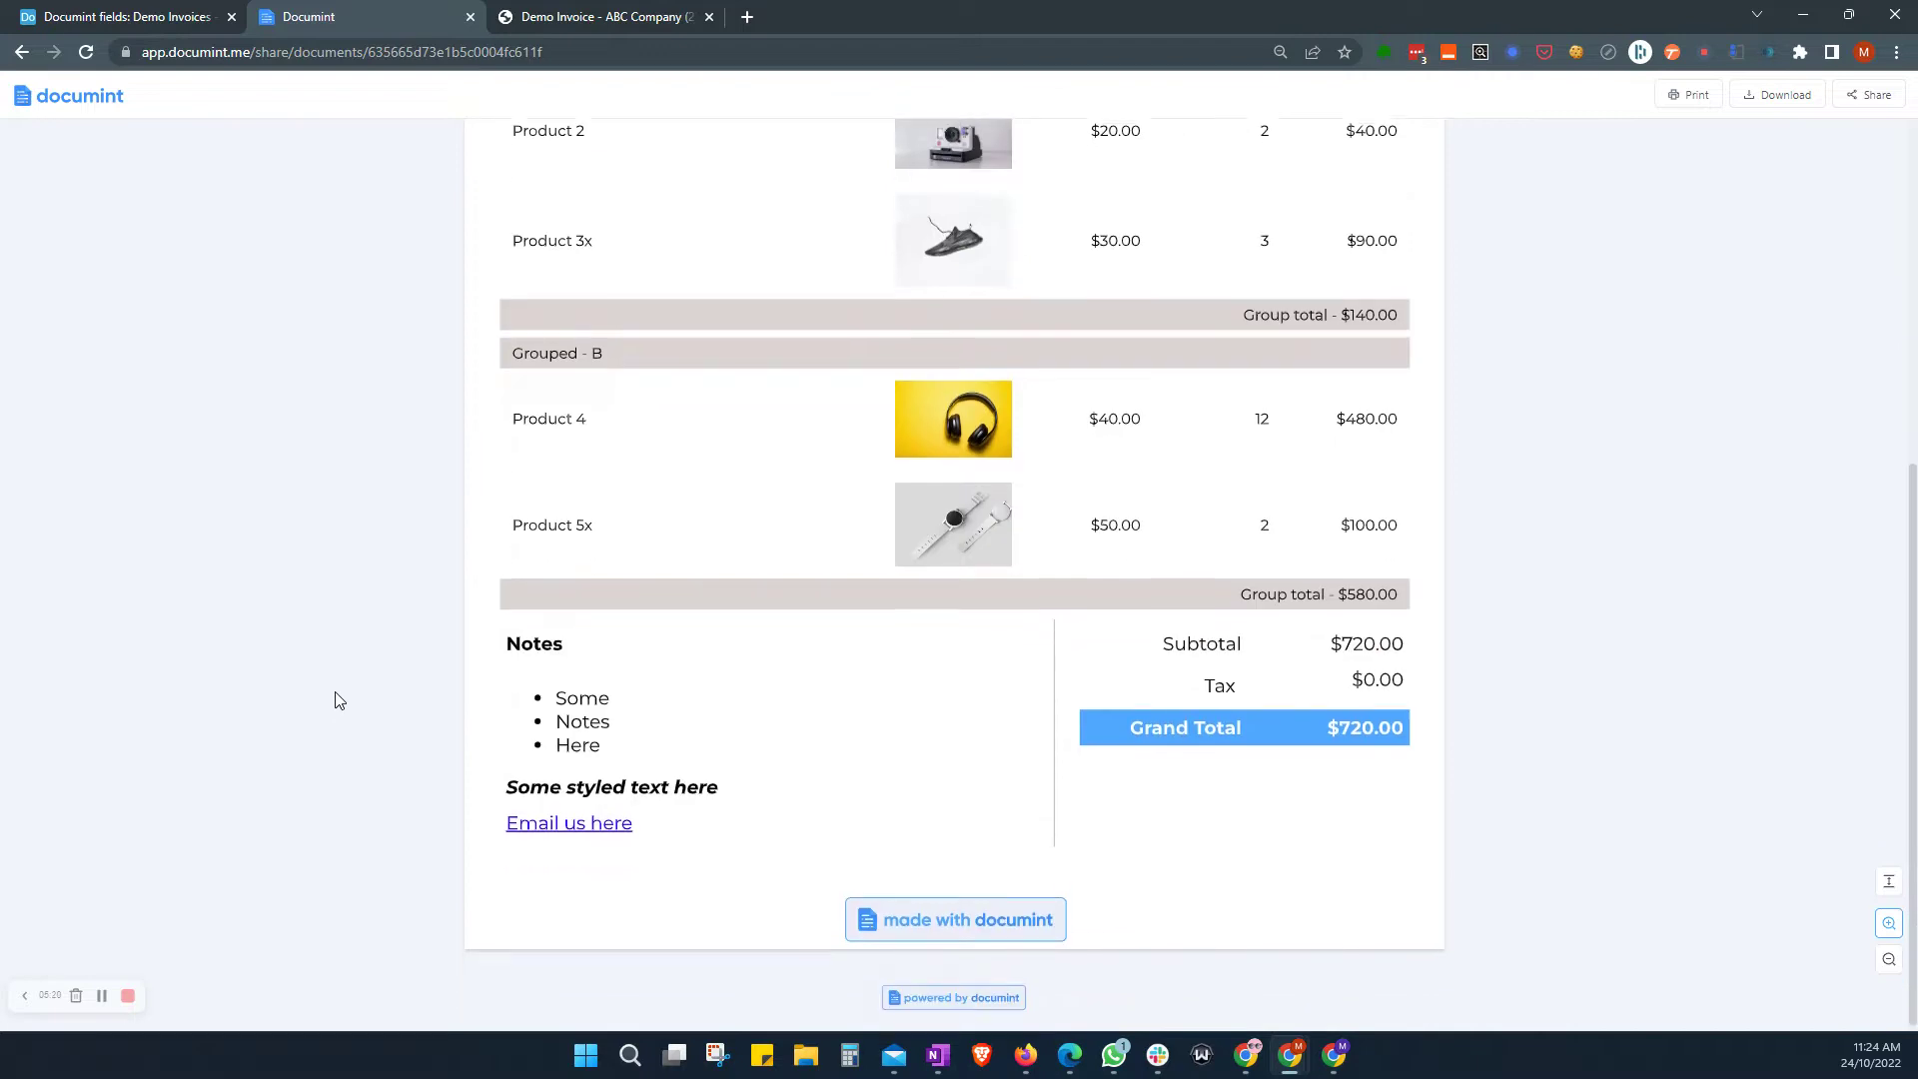
scroll(339, 699, "up", 2)
scroll(338, 699, "up", 3)
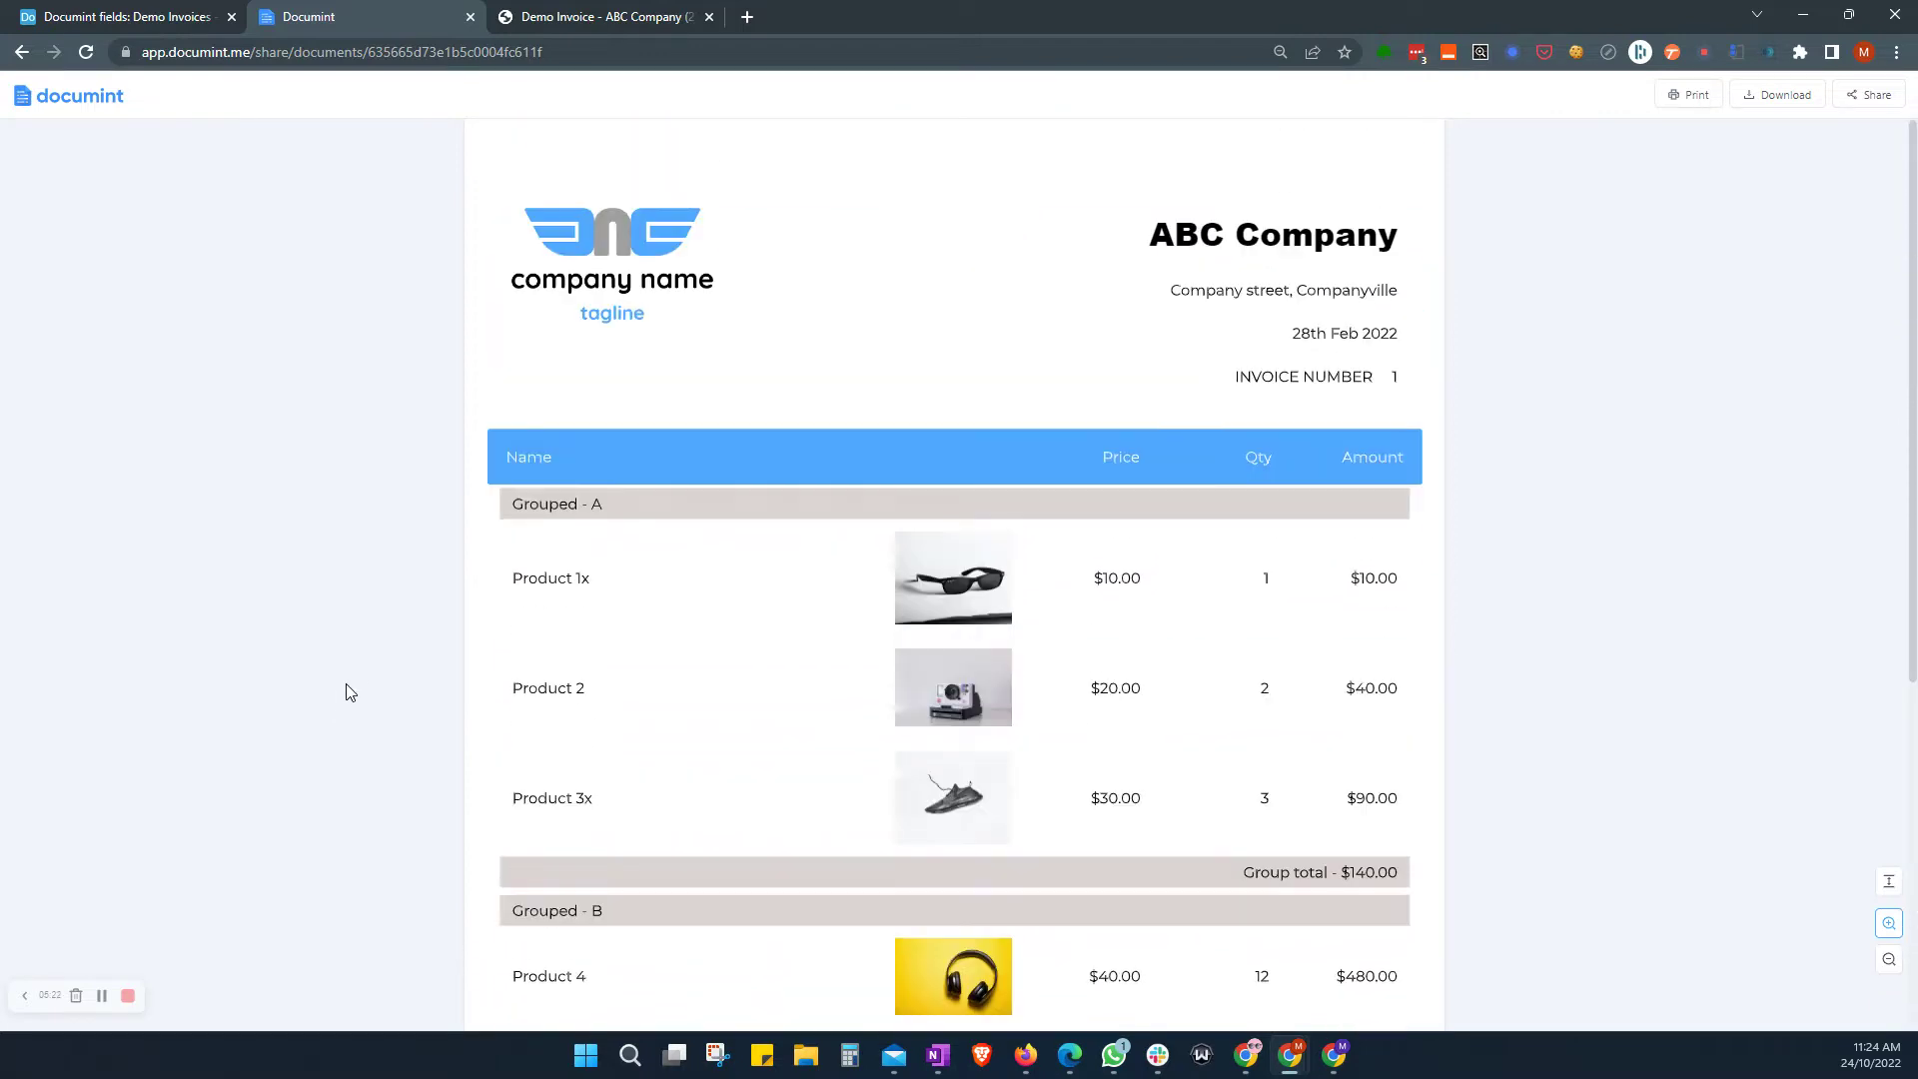